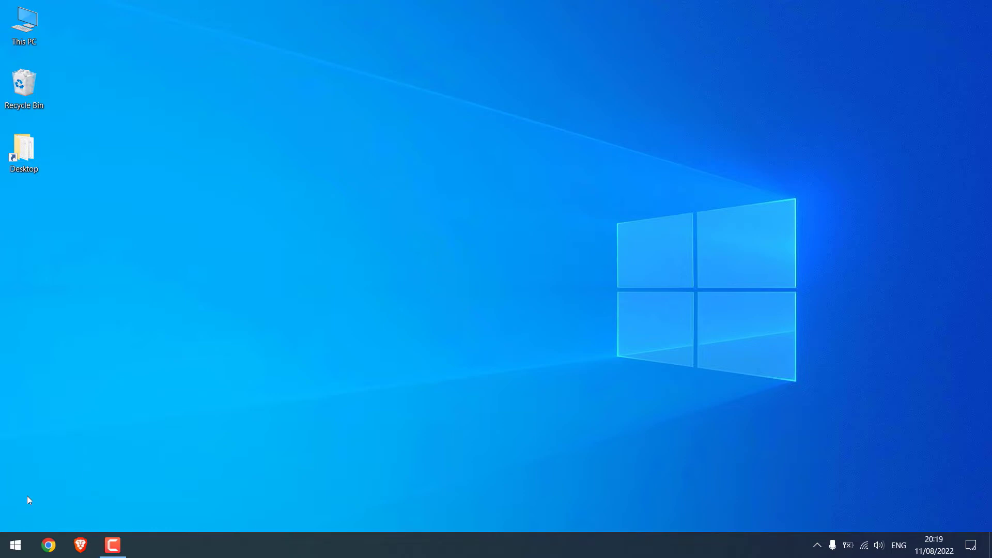
Open the Windows Update settings page through a Start search for 'wind'.
click(5, 545)
text(w)
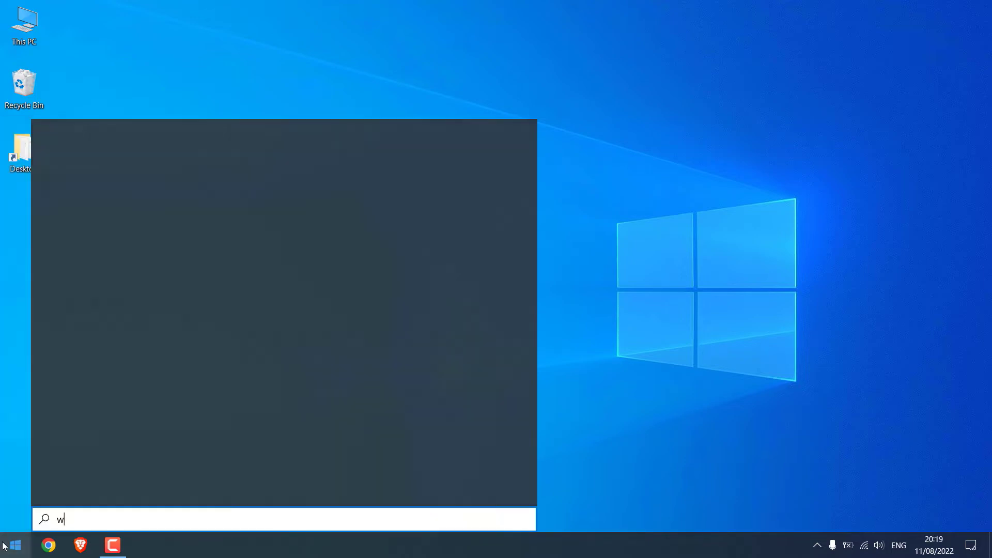
text(ind)
key(Return)
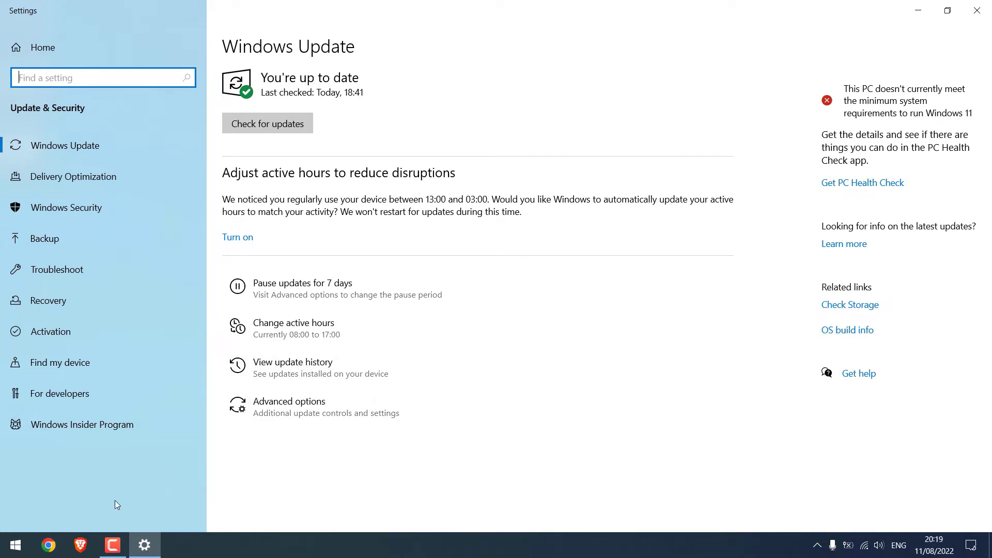
click(2, 554)
Launch PC Health Check from a 'pc' Start search and close Settings.
text(pc)
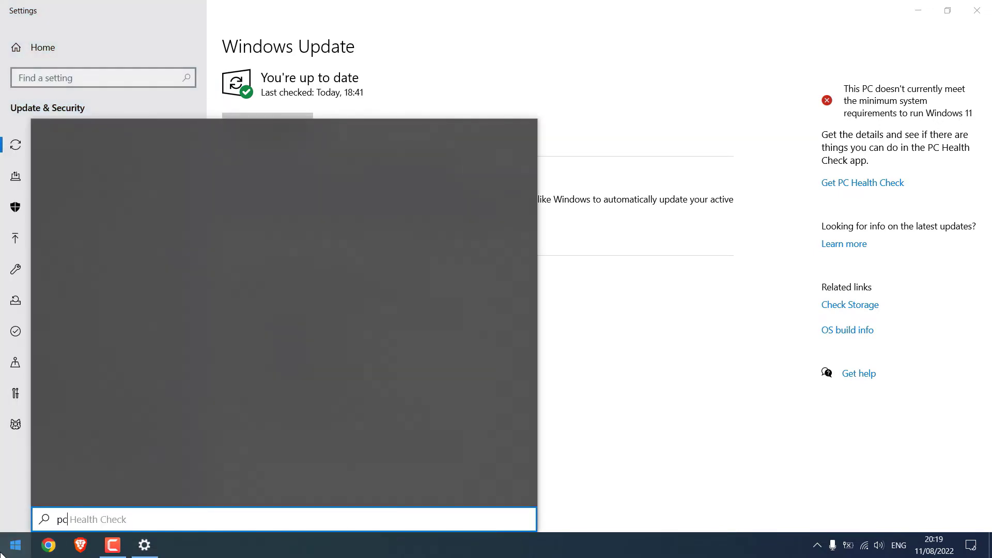
click(2, 554)
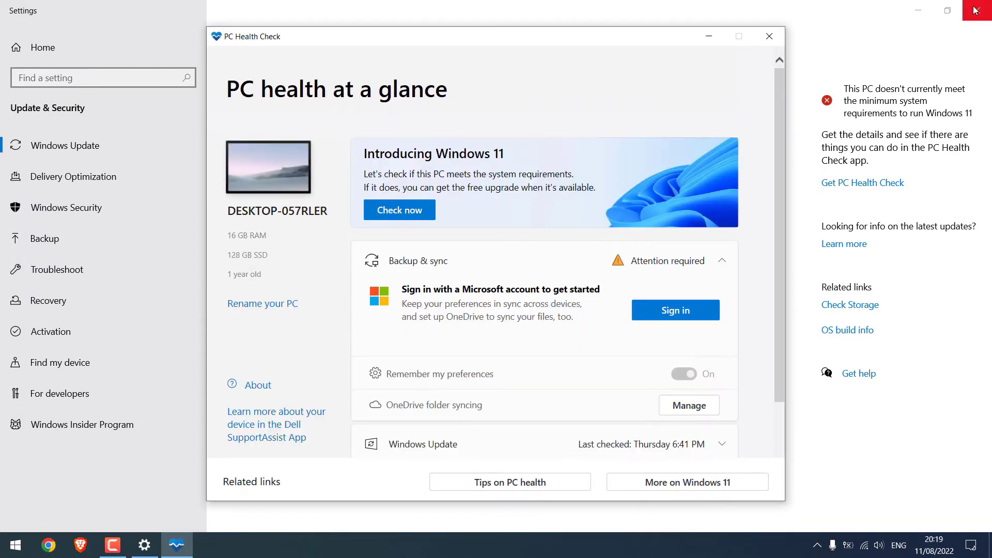
click(976, 11)
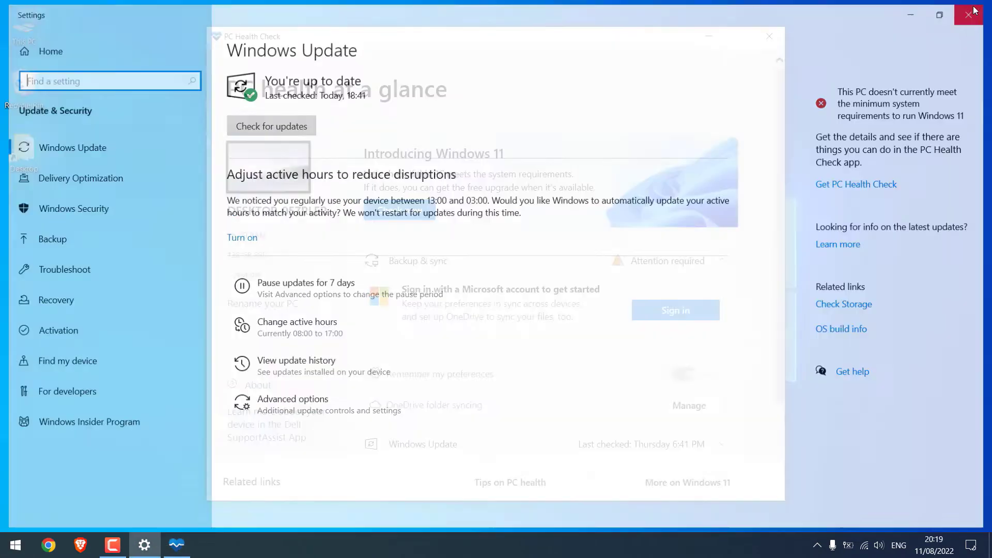
Run the Windows 11 check, review the unsupported-processor result, and close PC Health Check.
click(422, 216)
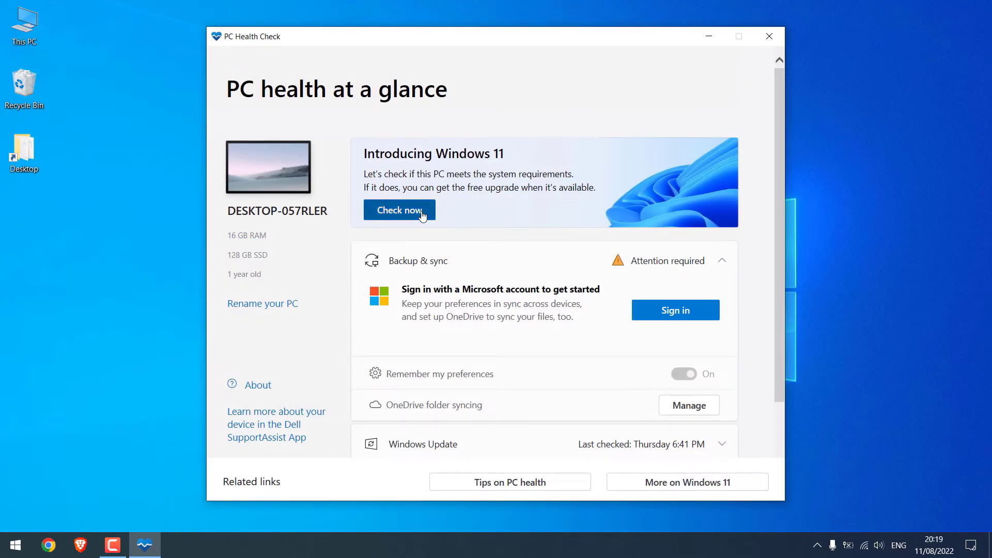
click(417, 349)
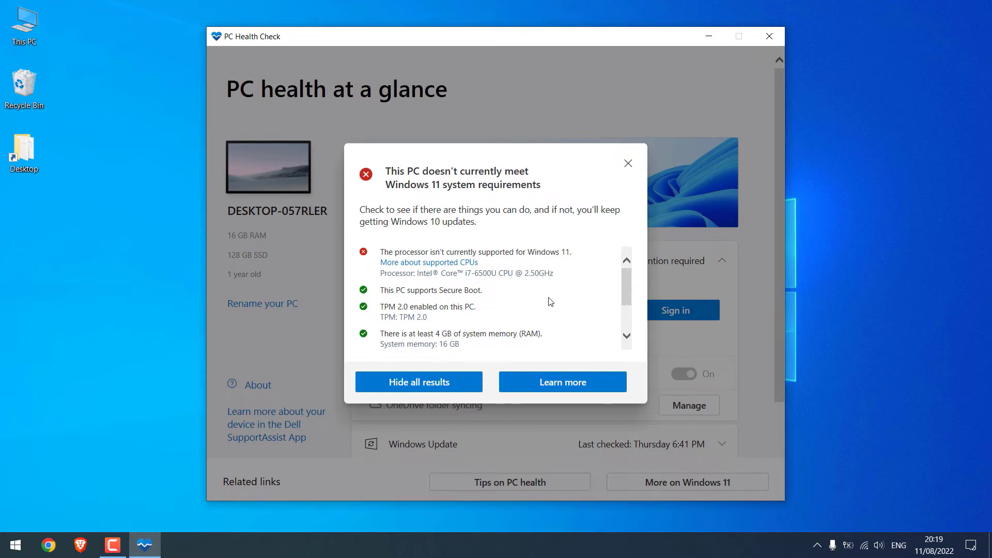
click(628, 165)
click(768, 36)
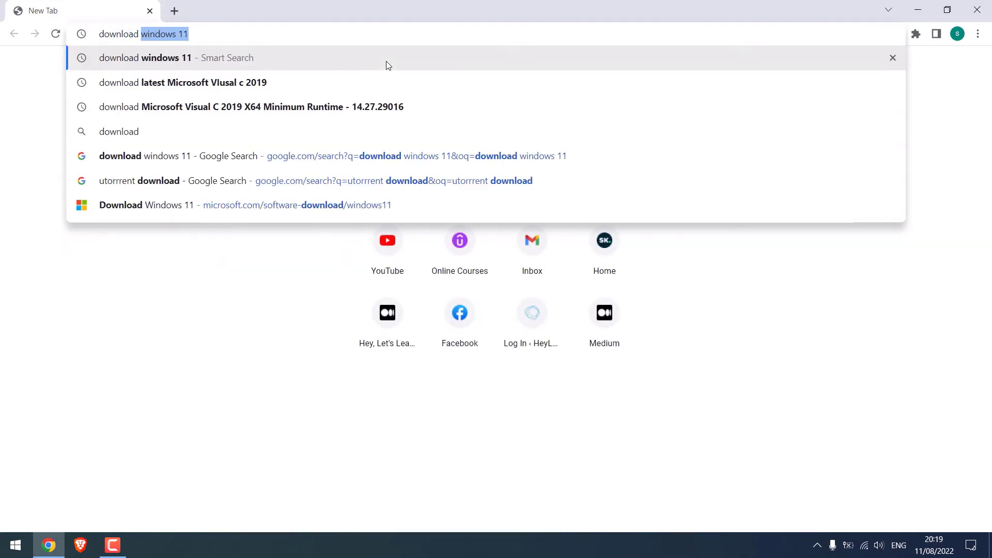
Search 'download windows 11' and download the Installation Media tool from Microsoft's page.
click(388, 65)
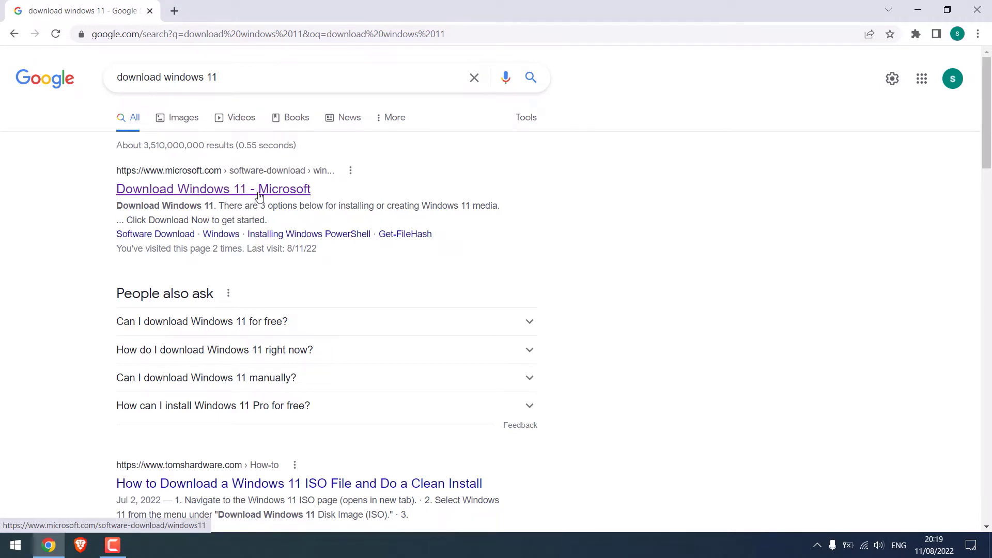
click(259, 195)
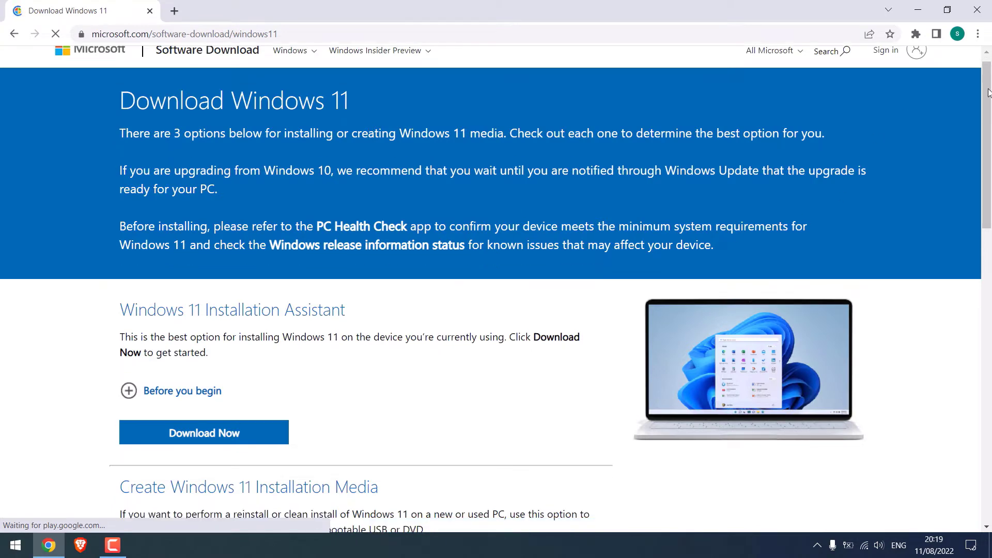
scroll(460, 200, down, 7)
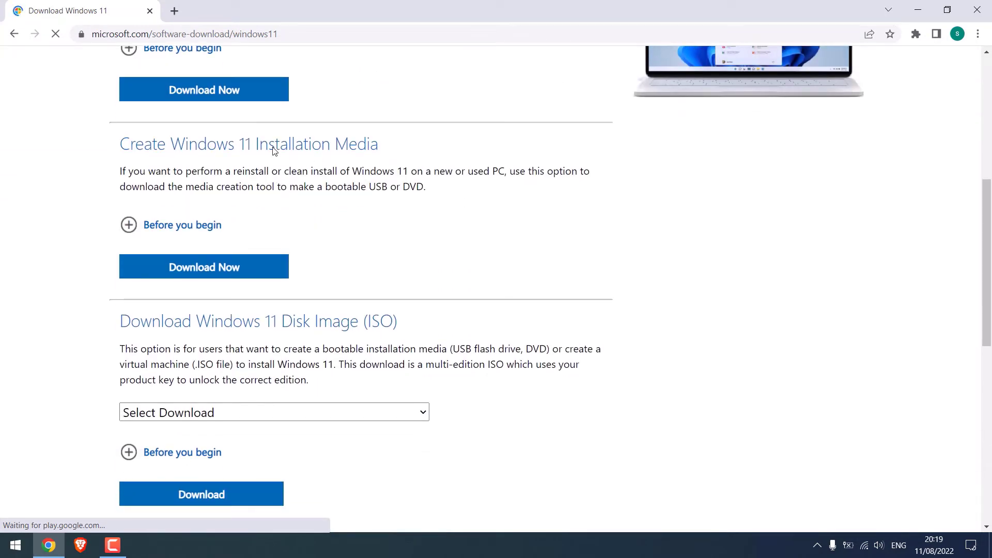
click(233, 273)
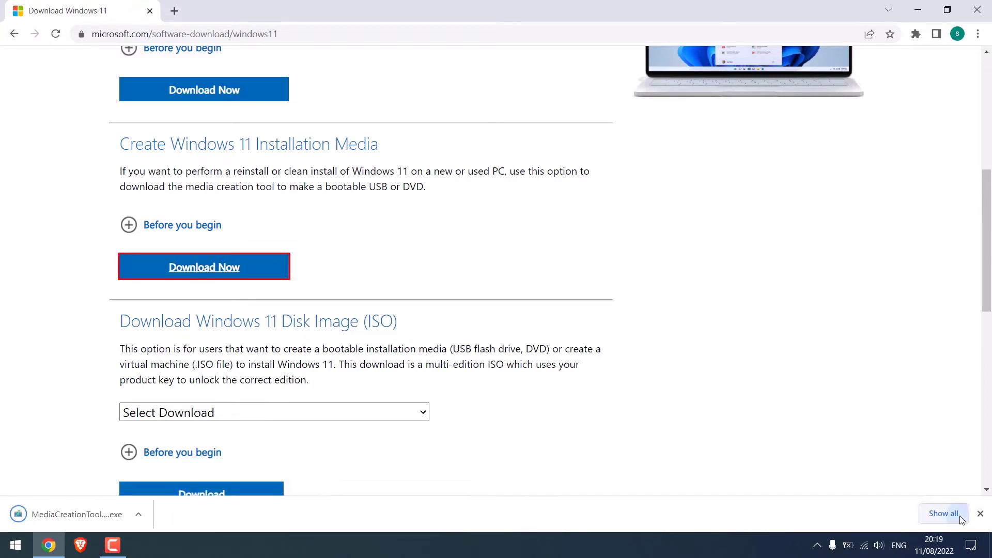
Launch MediaCreationToolW11 from its downloads folder and close Chrome.
click(944, 513)
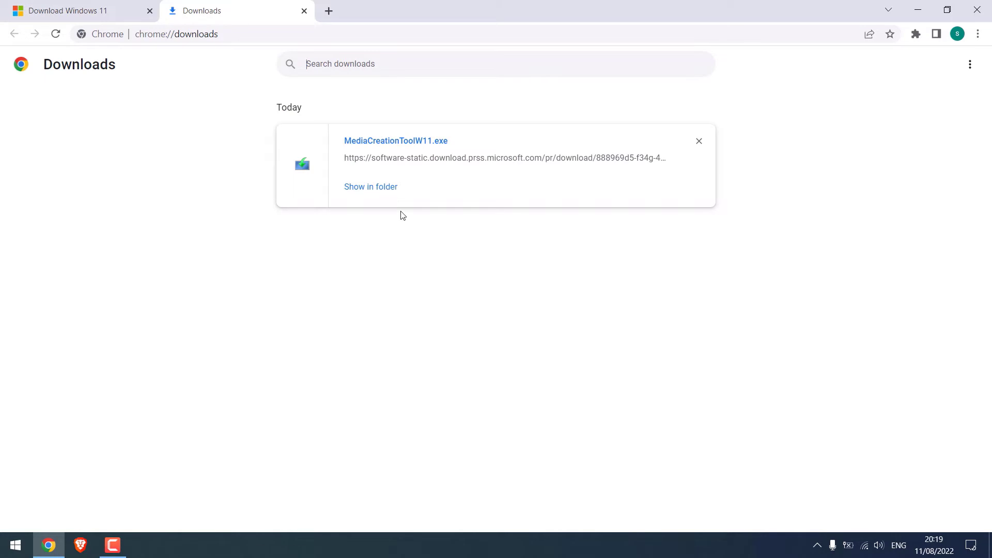
click(383, 190)
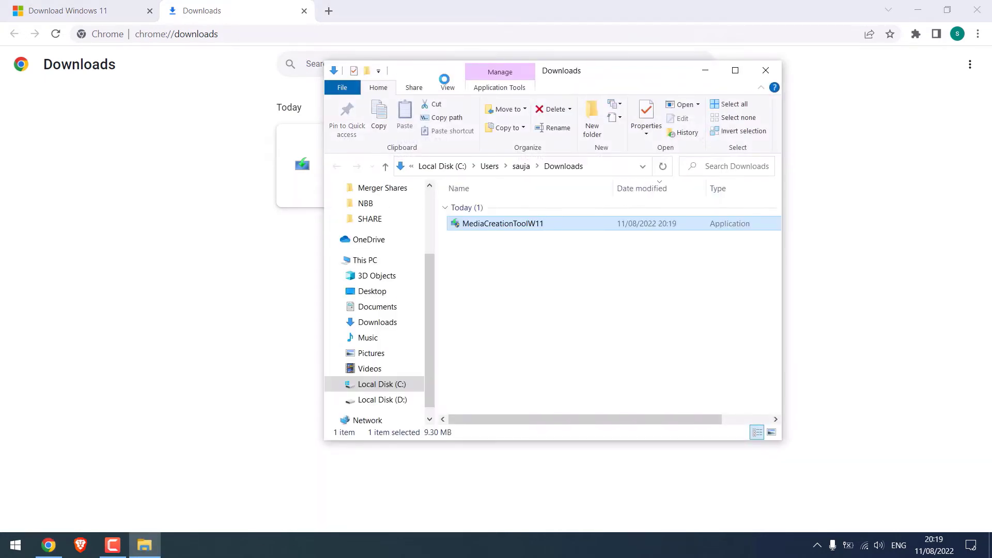
double_click(504, 224)
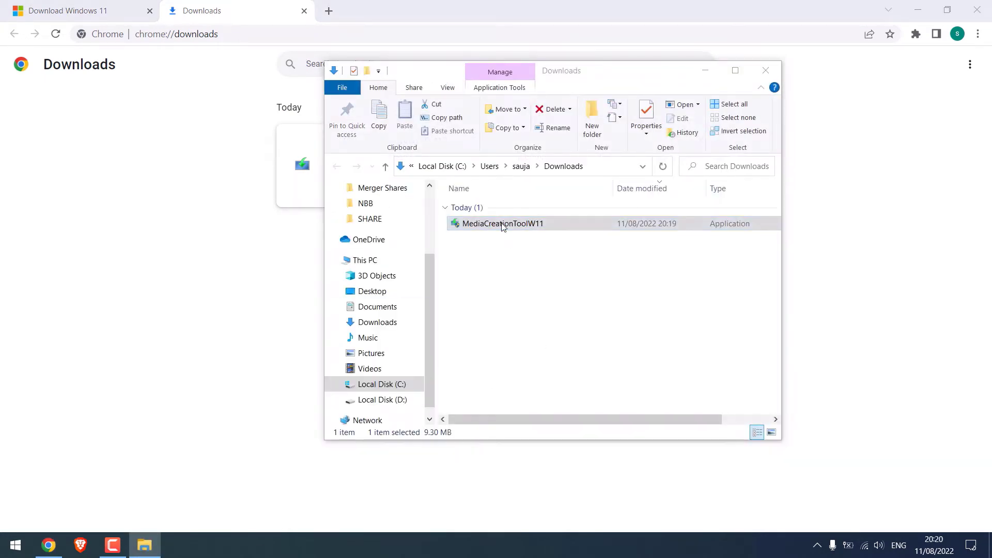
click(977, 10)
Accept the Windows 11 Setup license and keep the recommended language and edition.
click(767, 73)
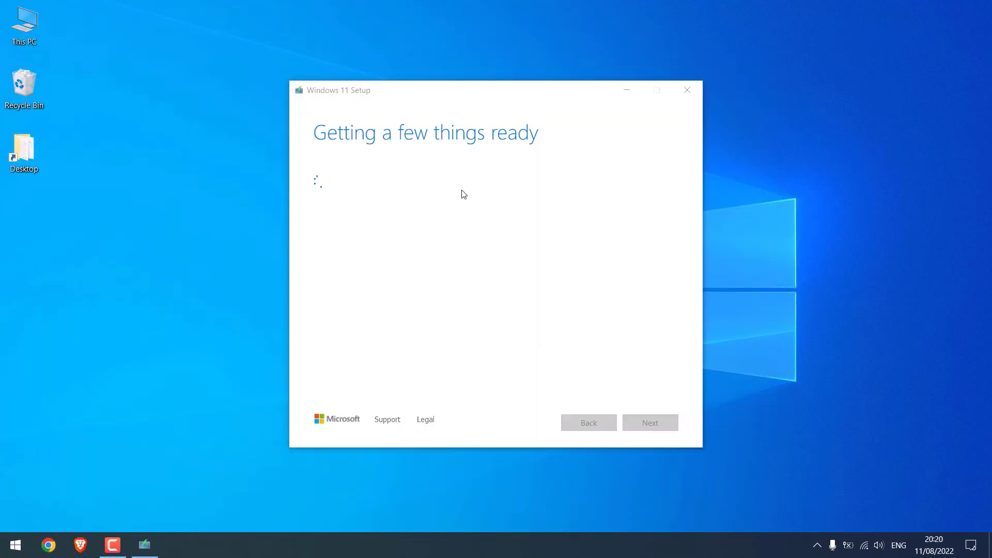
scroll(682, 197, down, 15)
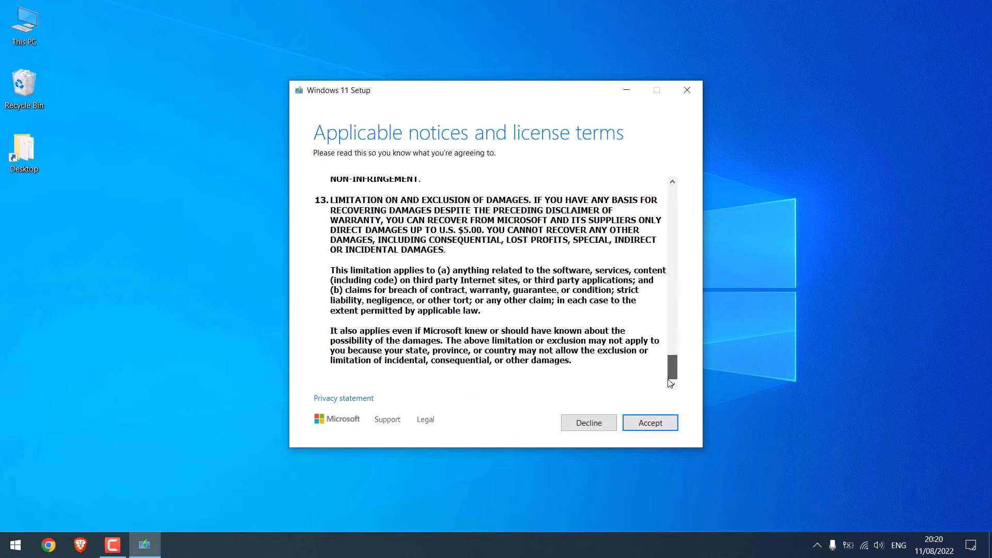
click(652, 424)
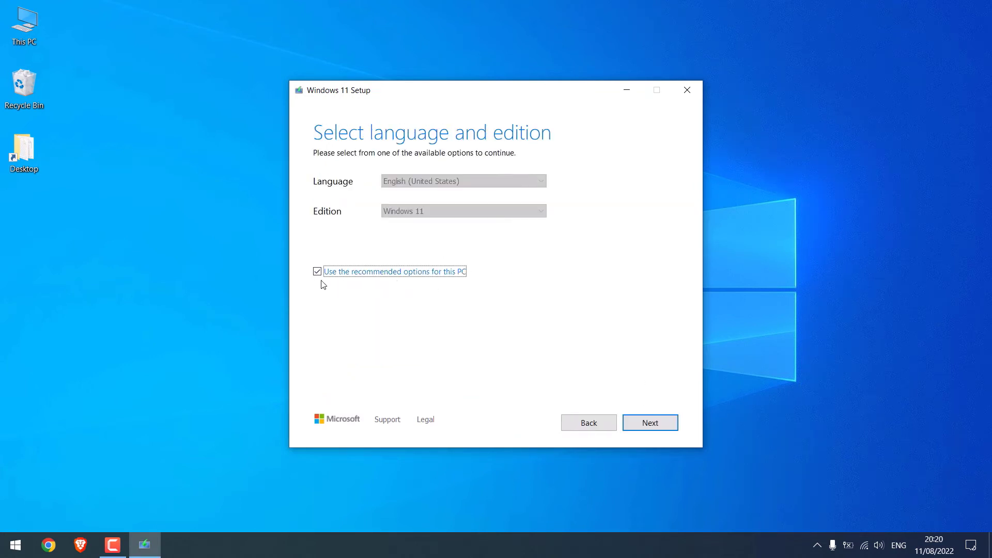
click(666, 426)
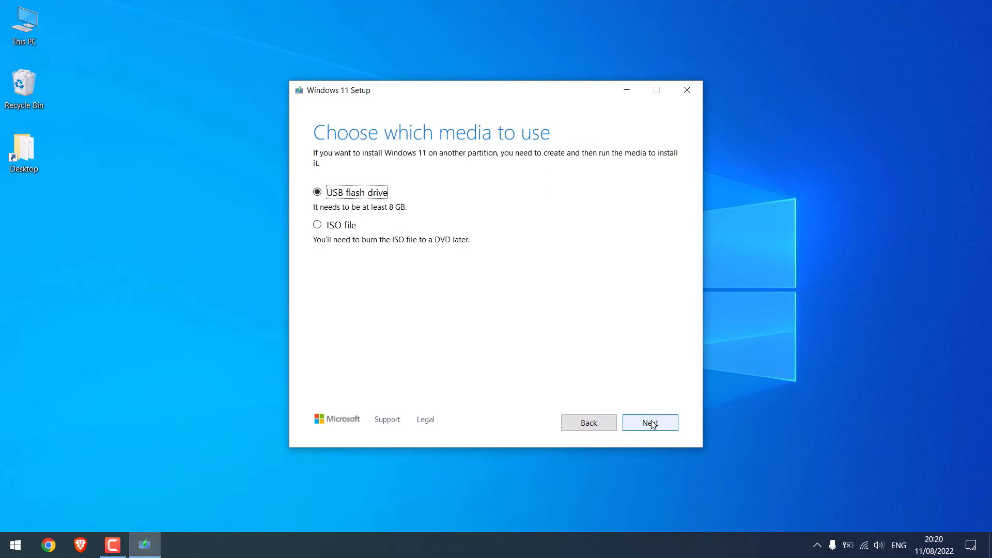
Create a Windows 11 ISO file saved to the Desktop as Windows.iso.
click(317, 224)
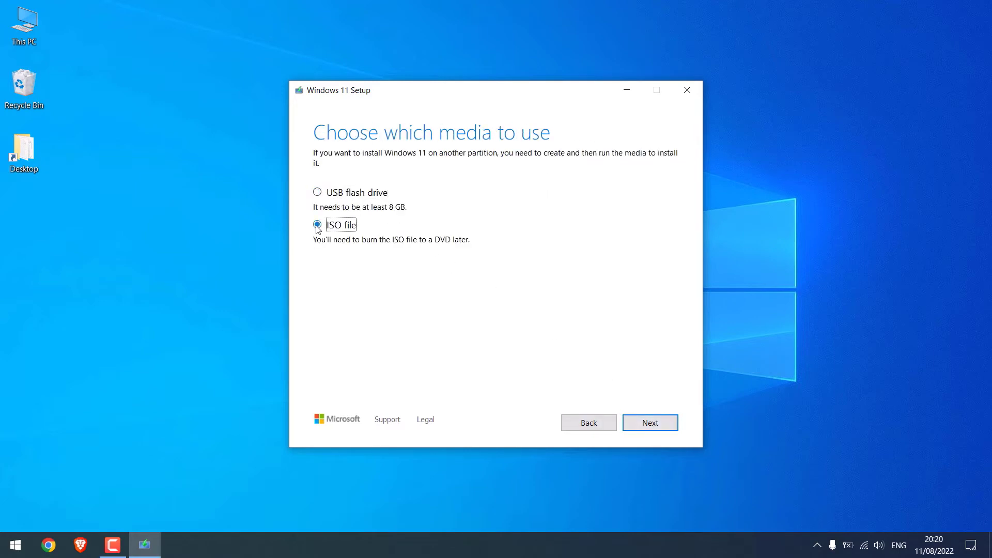
click(649, 429)
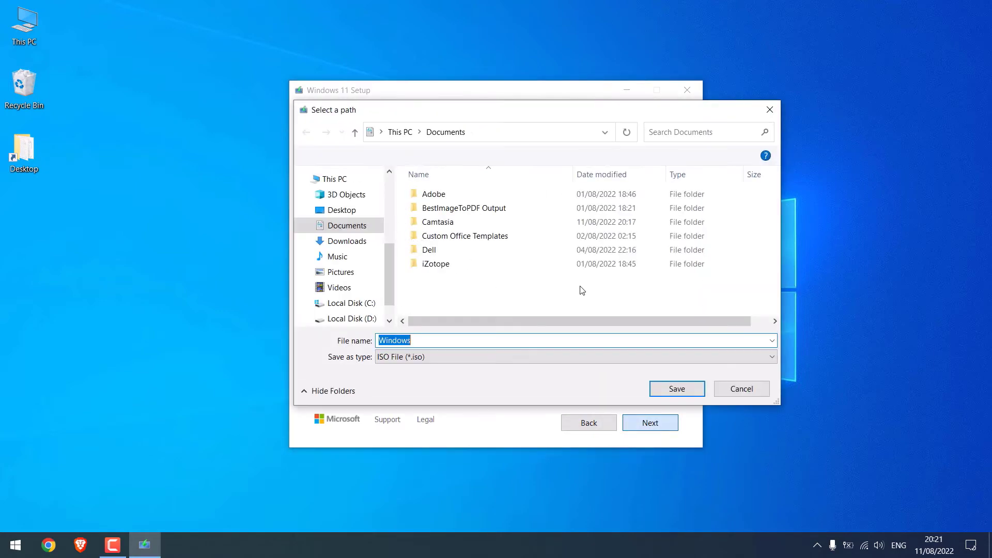
click(347, 210)
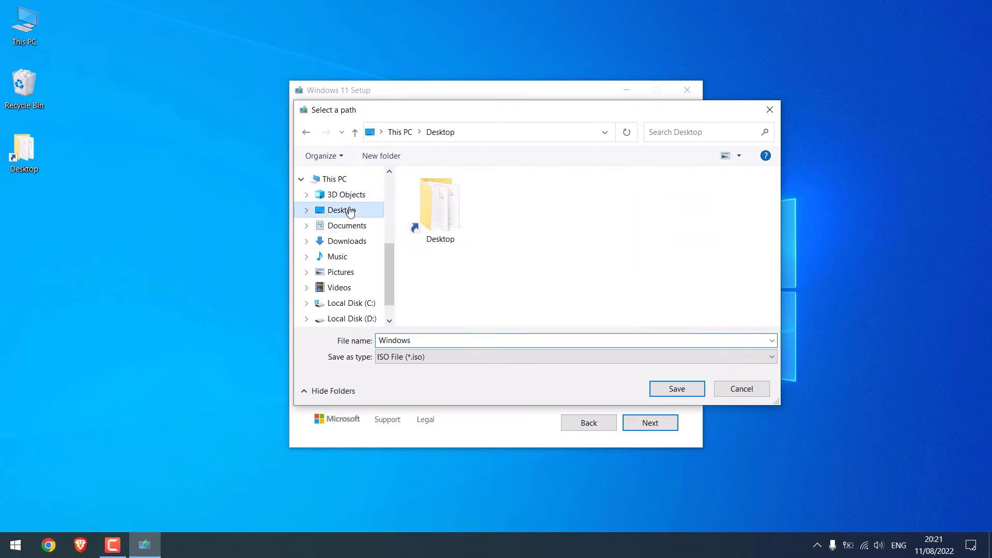
click(683, 388)
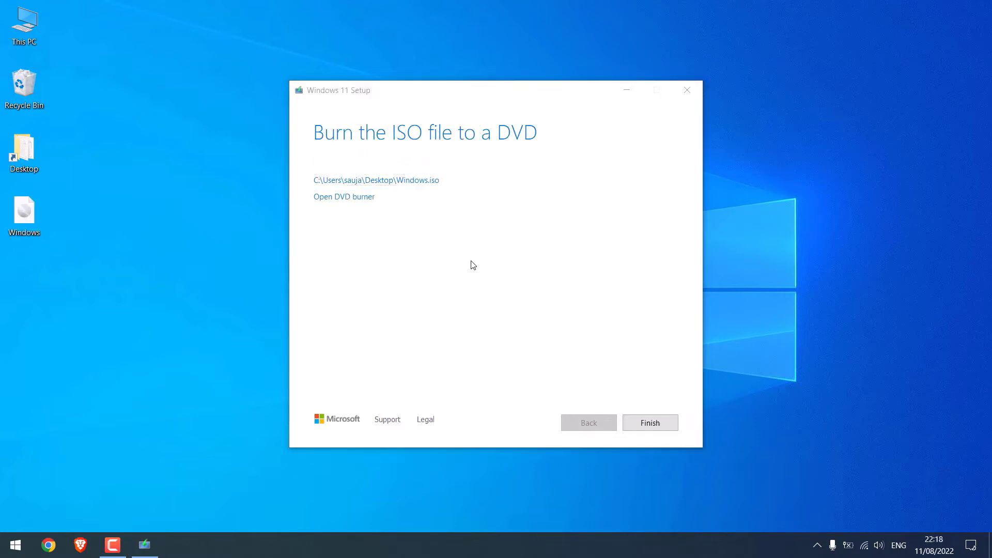
Close Windows 11 Setup, move Windows.iso to mid-desktop, and view the new external drive's files.
click(658, 429)
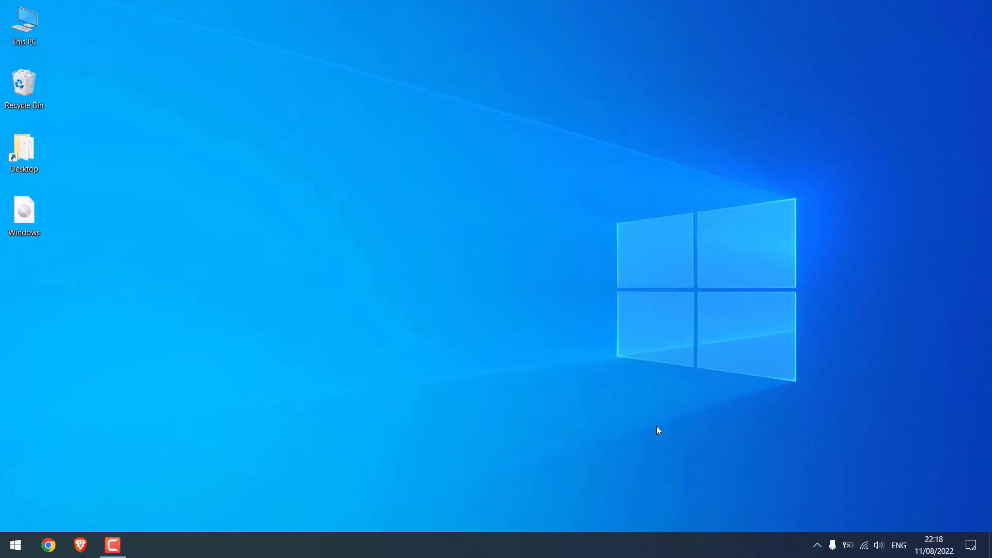
drag(24, 209, 318, 148)
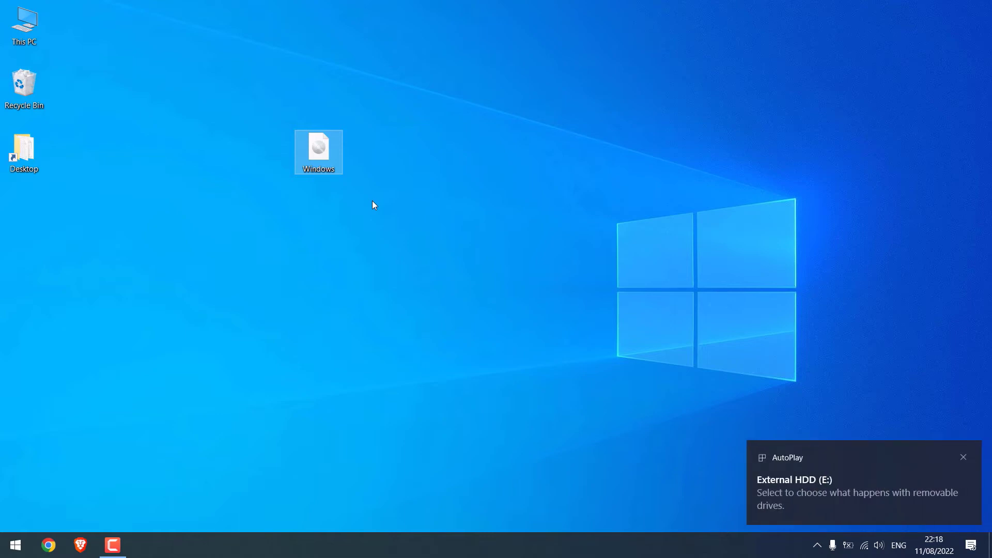
click(798, 499)
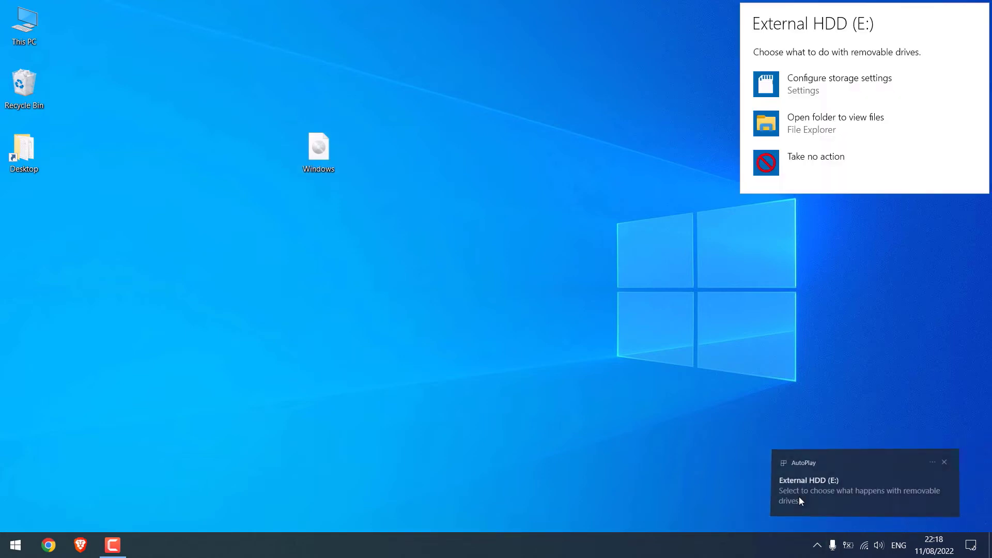
click(832, 129)
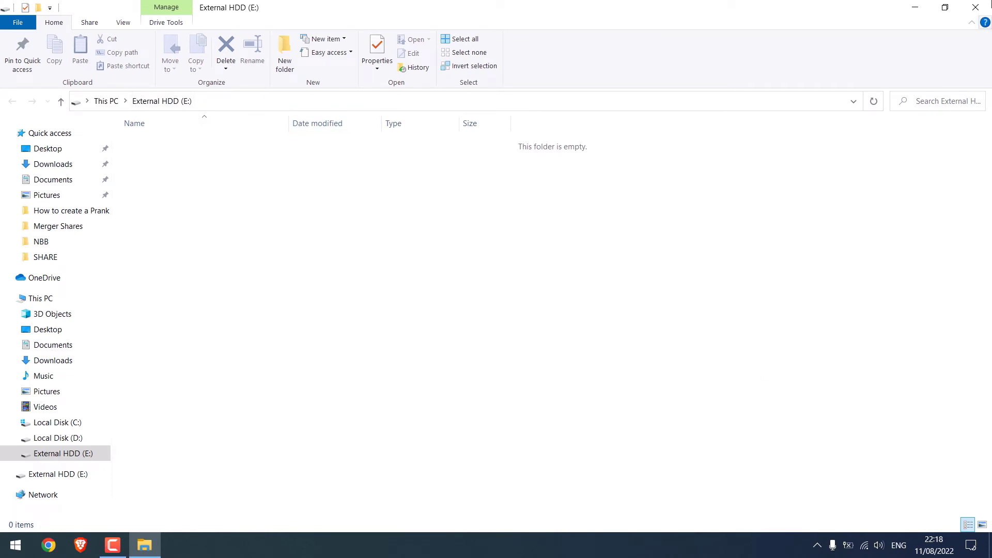
click(976, 7)
Confirm in This PC that External HDD (E:) is empty with 931 GB free.
double_click(11, 27)
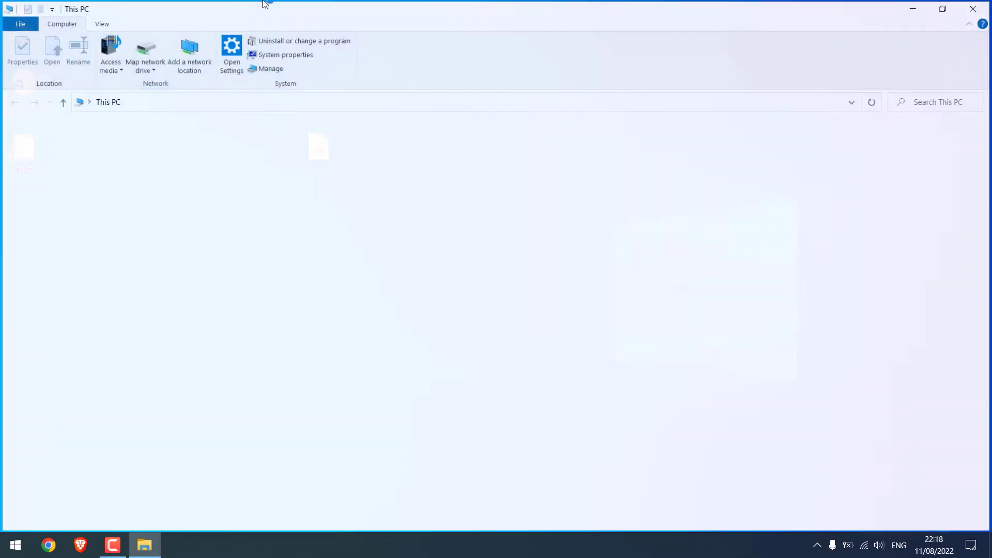
click(532, 235)
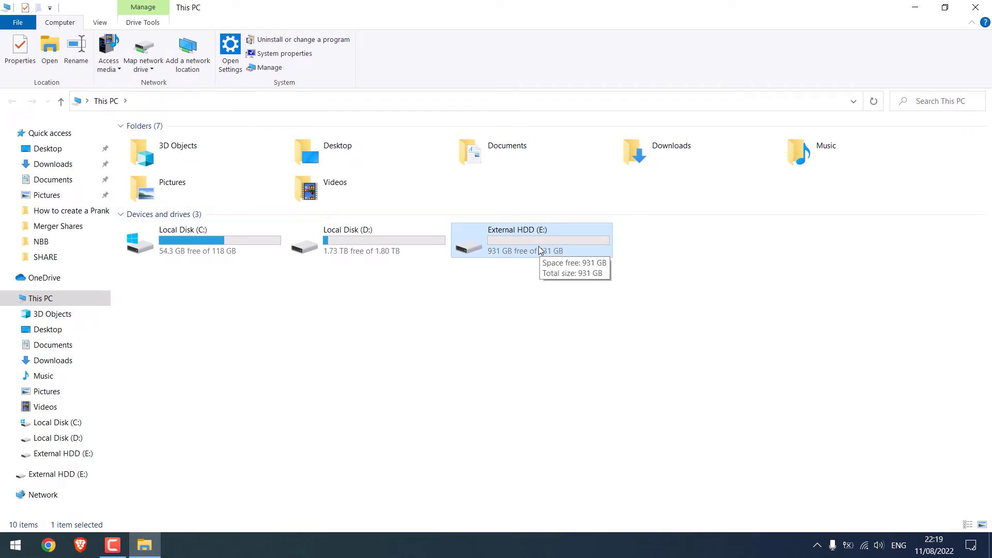
click(976, 8)
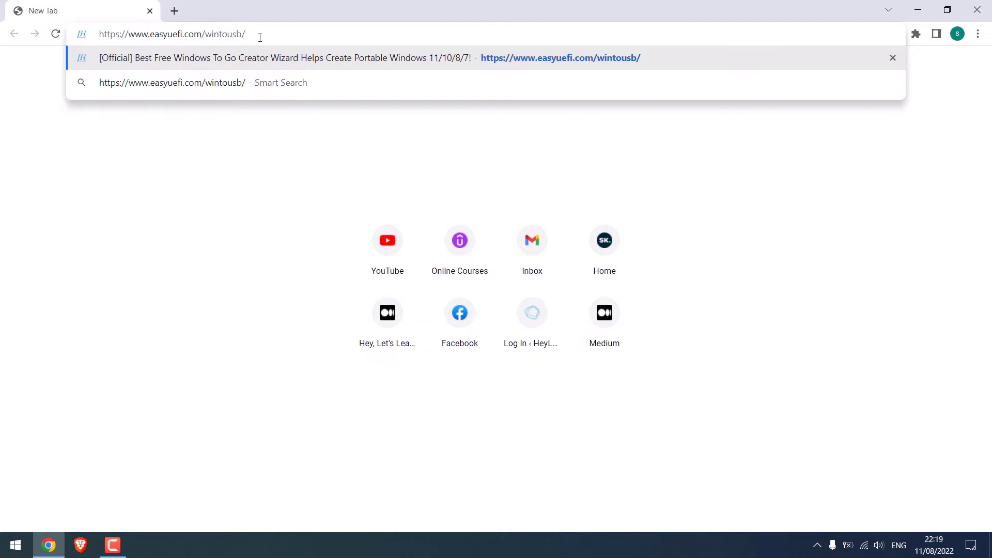
Download WinToUSB_Free.exe from the easyuefi.com/wintousb page and list all downloads.
key(Return)
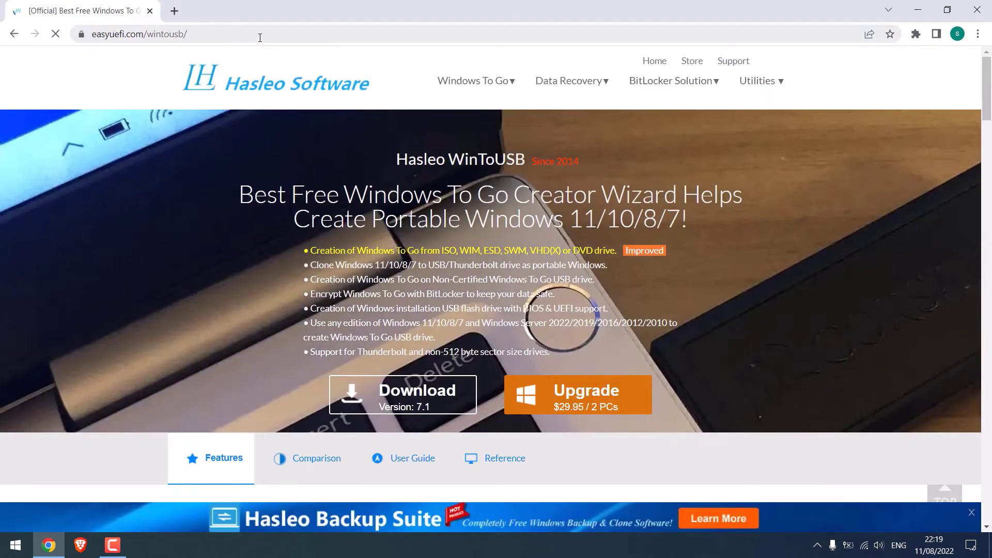
click(412, 392)
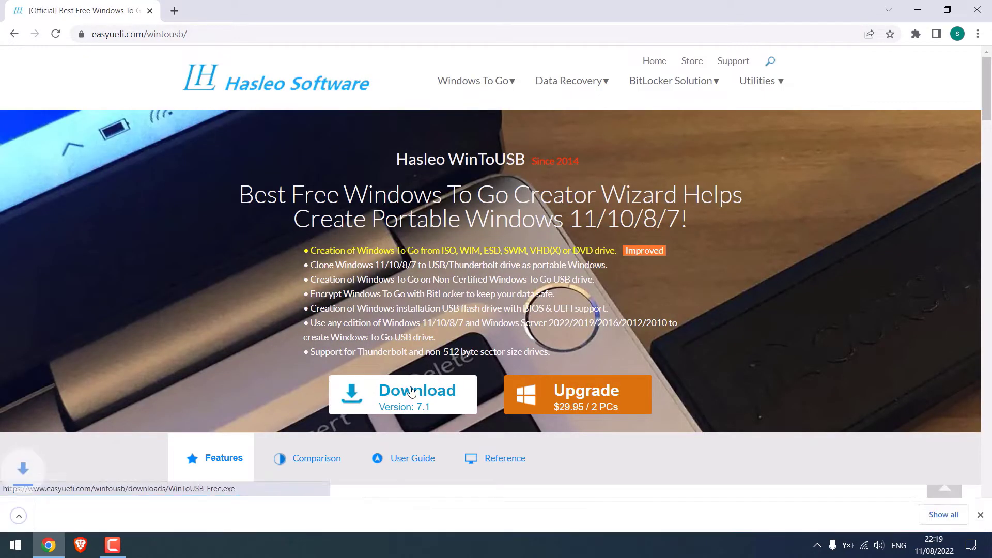
click(959, 520)
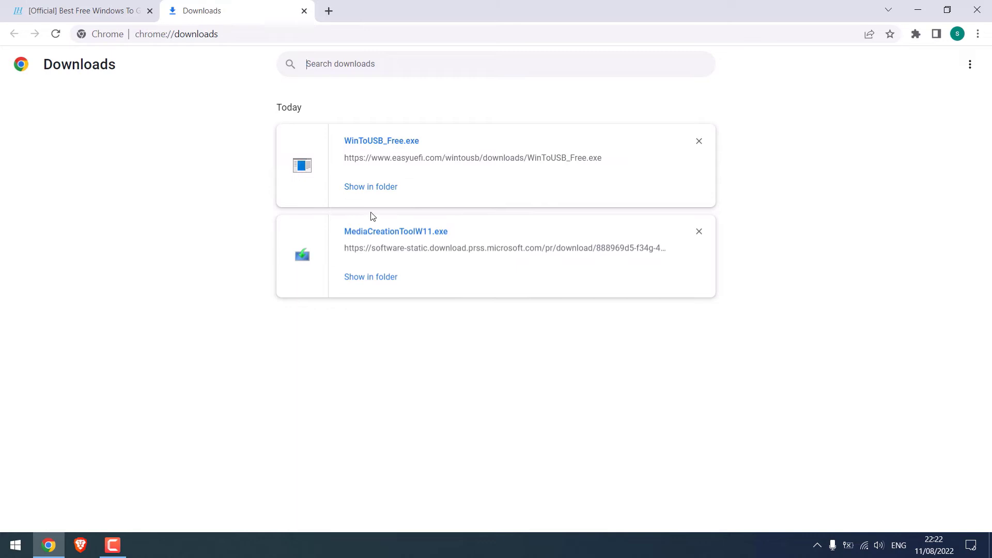
Launch the WinToUSB_Free installer from Downloads with English as the setup language.
click(379, 188)
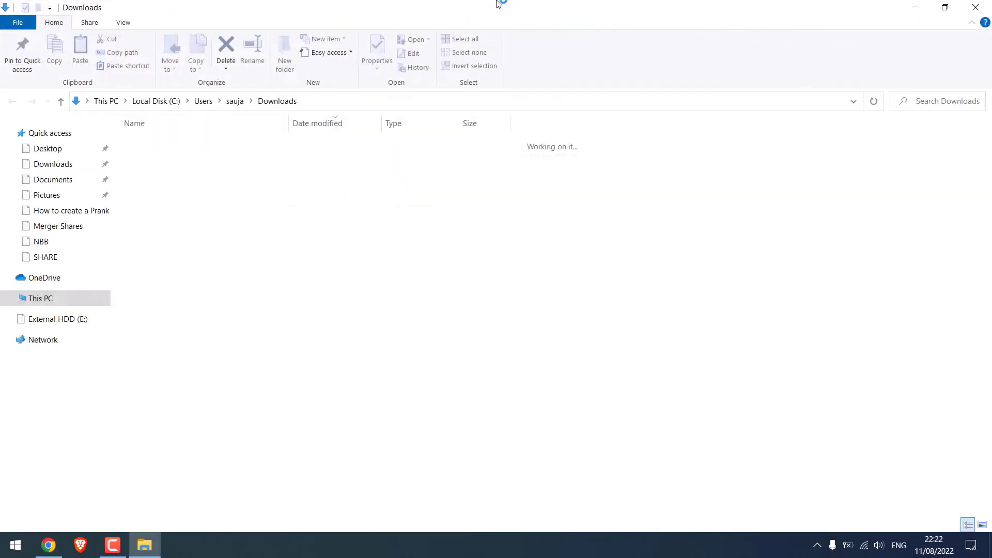
double_click(176, 159)
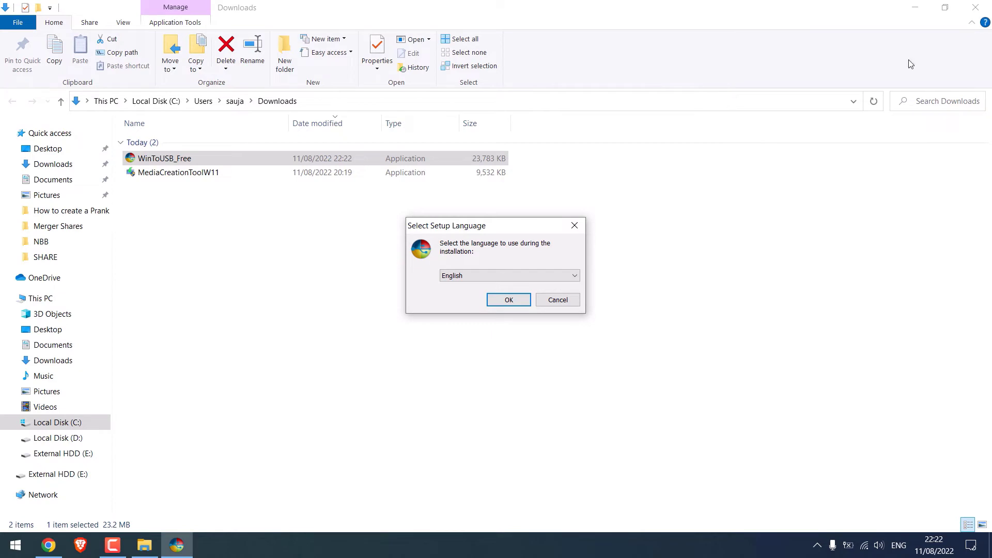
click(971, 6)
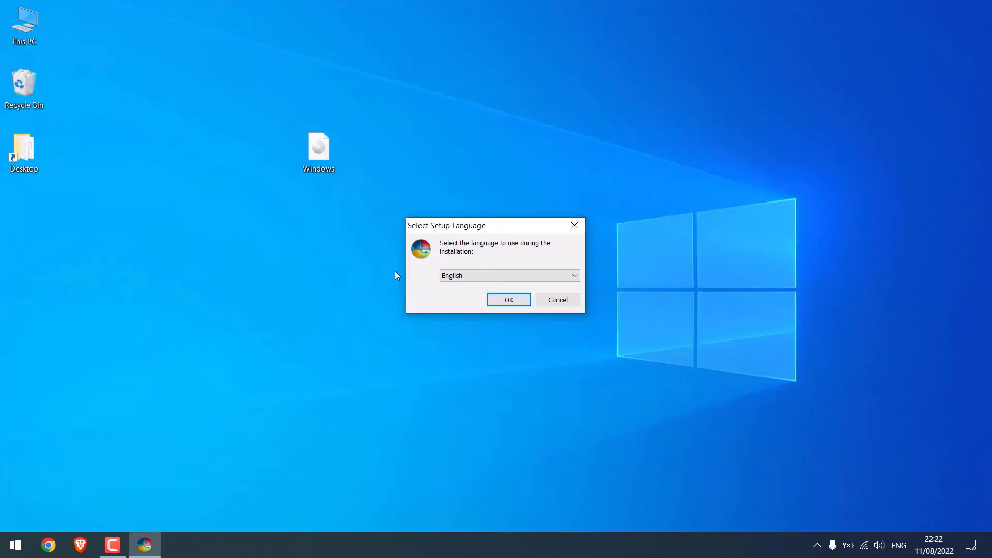
click(508, 299)
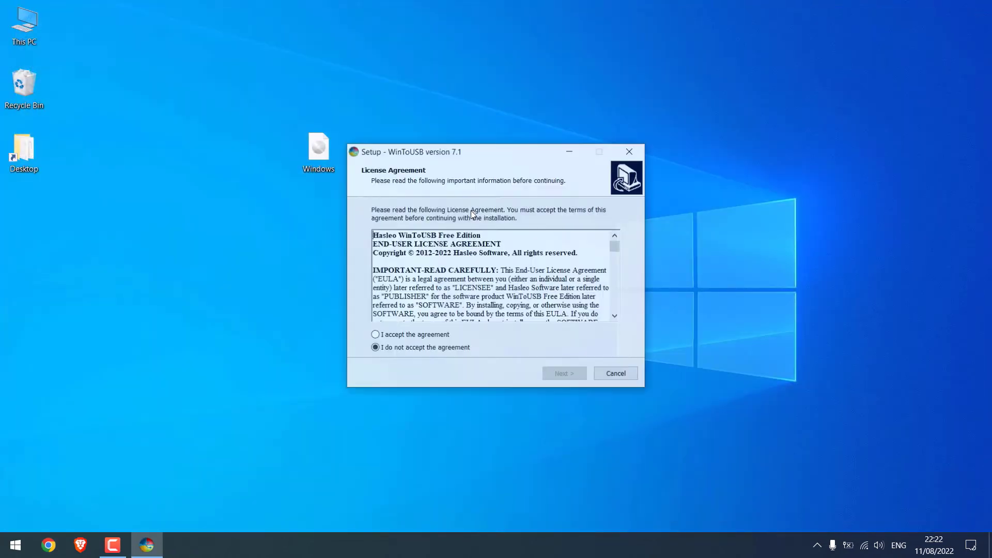
Accept the licence and install WinToUSB with default folders and a desktop shortcut.
click(398, 335)
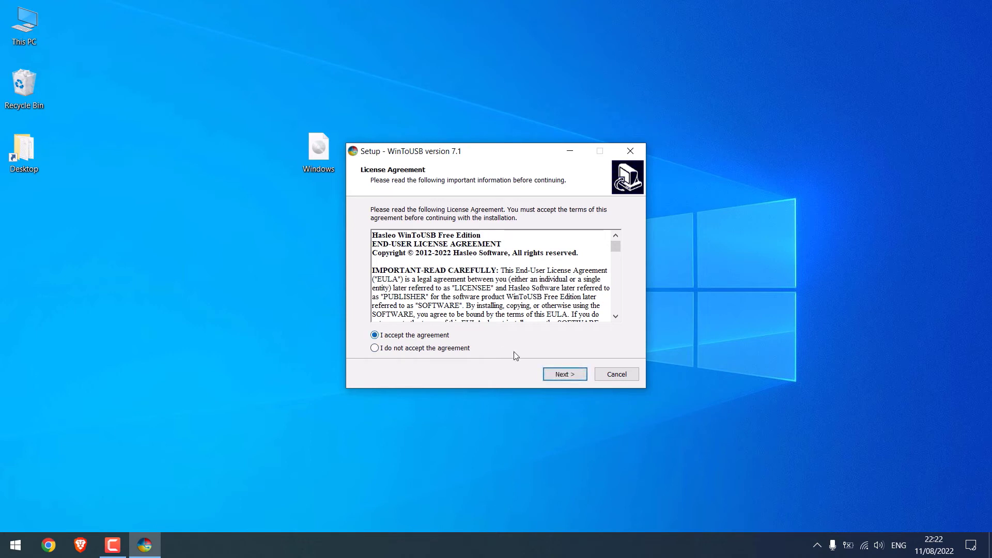
click(554, 375)
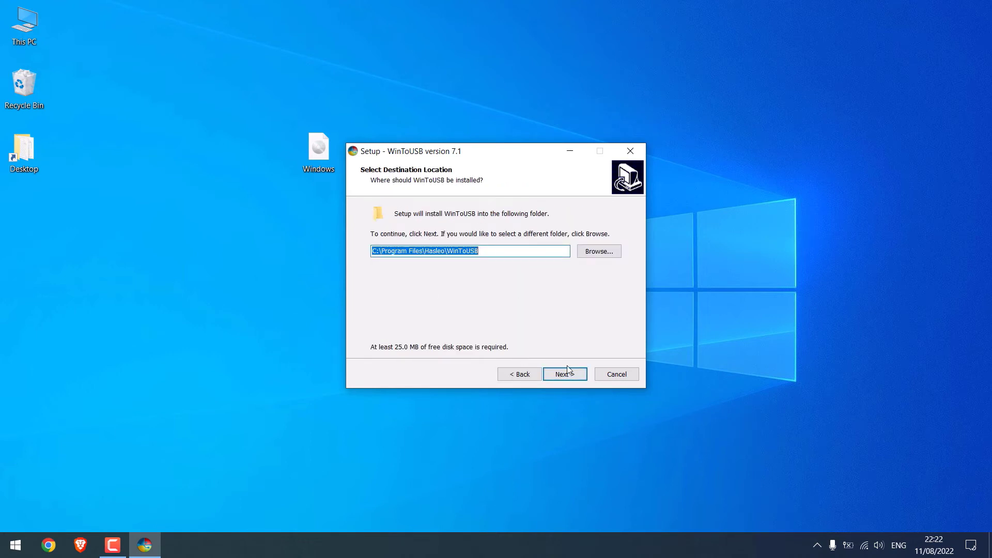
click(568, 372)
click(568, 374)
click(568, 374)
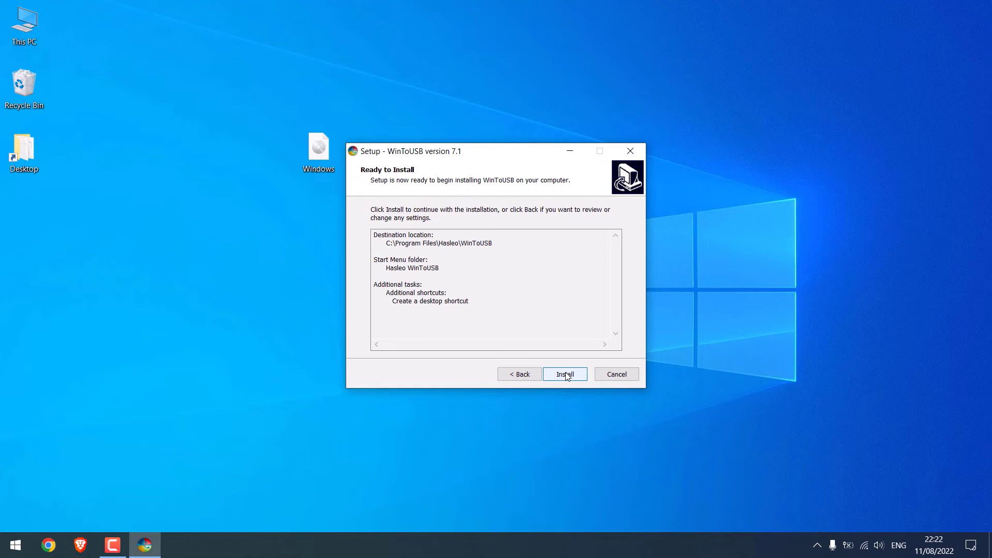
click(566, 375)
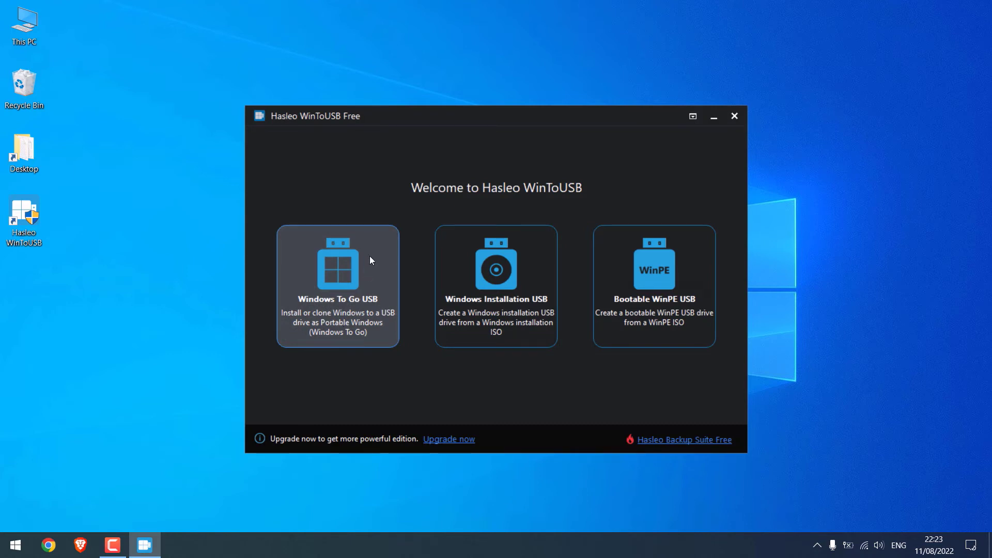
Pick Desktop Windows.iso (4.23 GB) as the Windows To Go USB source, giving Windows 11 Home (x64).
click(335, 259)
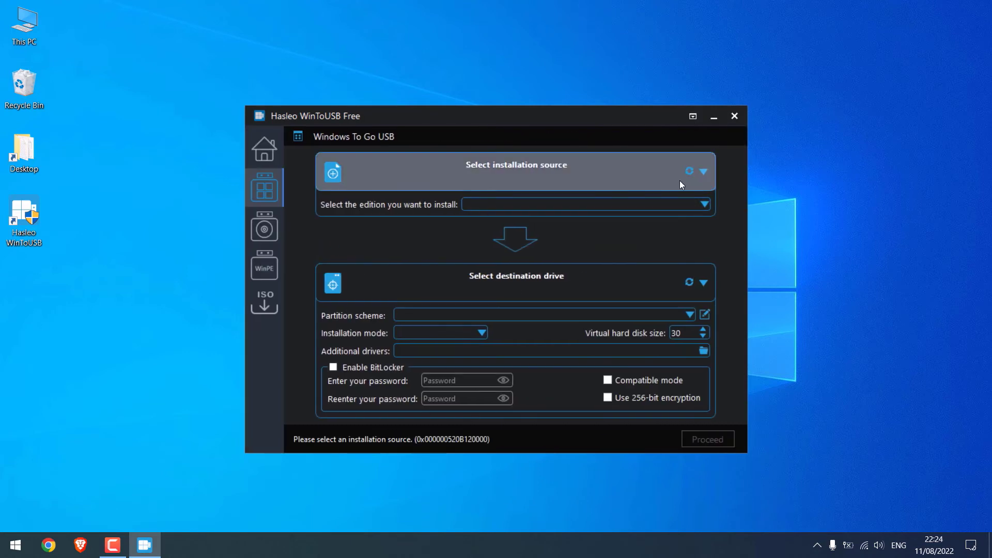
click(705, 172)
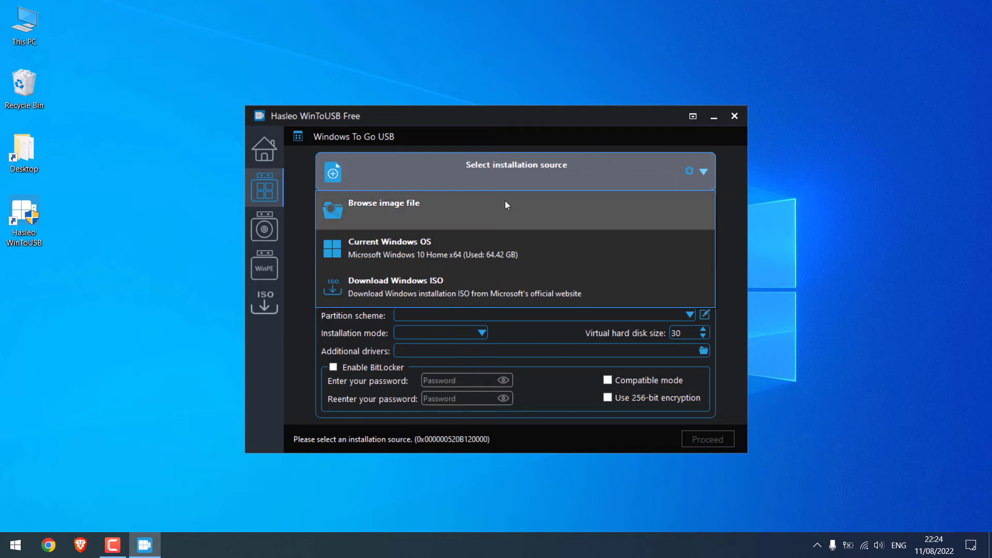
click(393, 208)
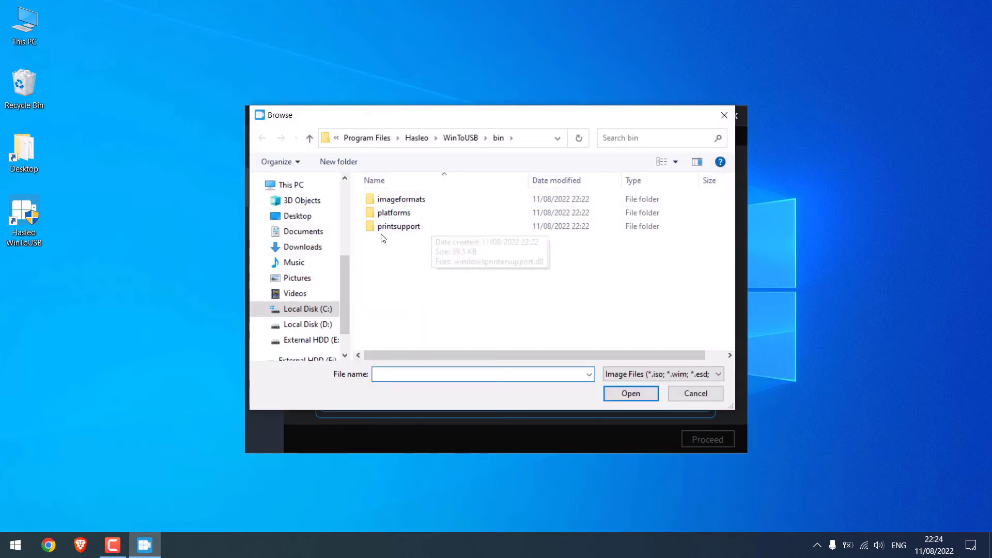
drag(346, 291, 348, 277)
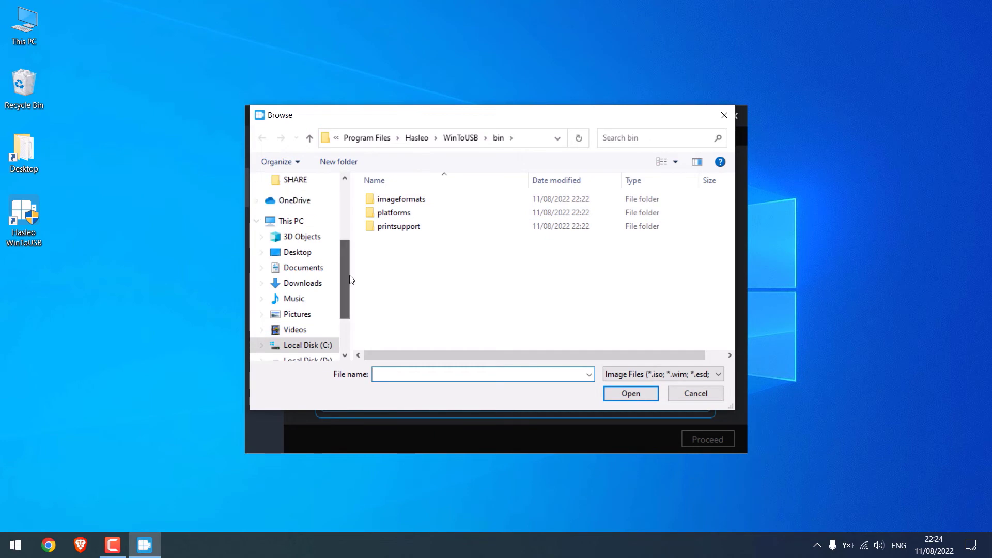
click(319, 257)
click(474, 212)
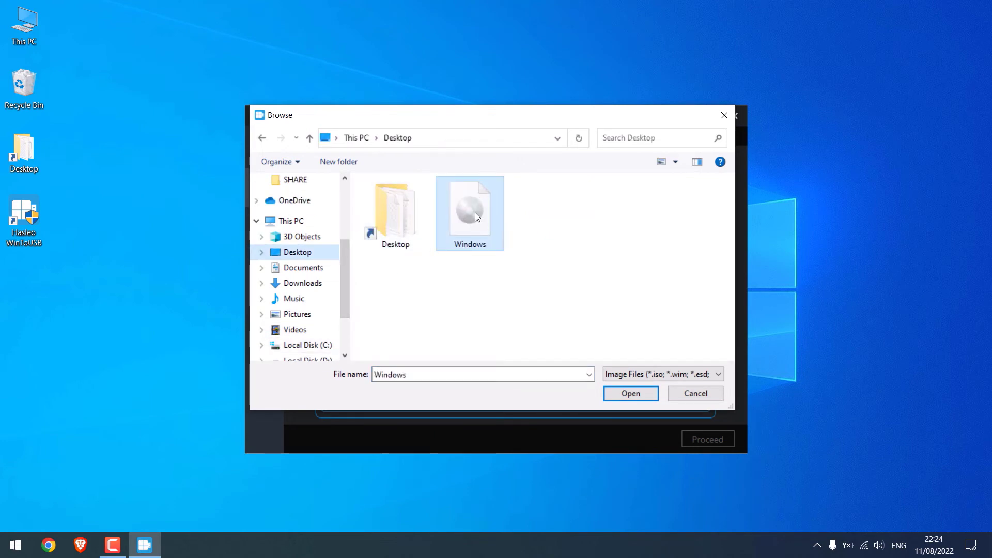
click(632, 394)
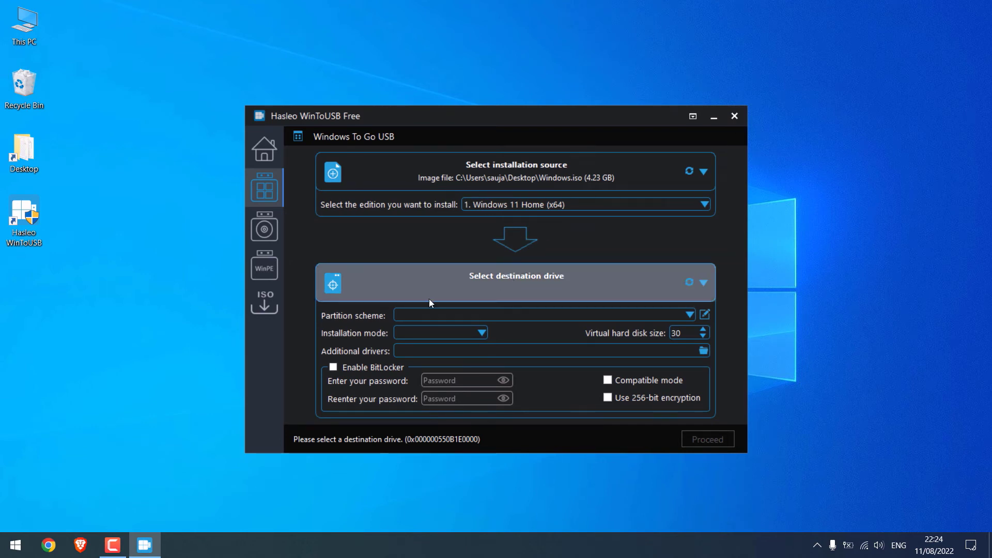
Select Disk 2: WD My Passport 0740 (931.48 GB) as destination, keeping GPT for UEFI.
click(702, 284)
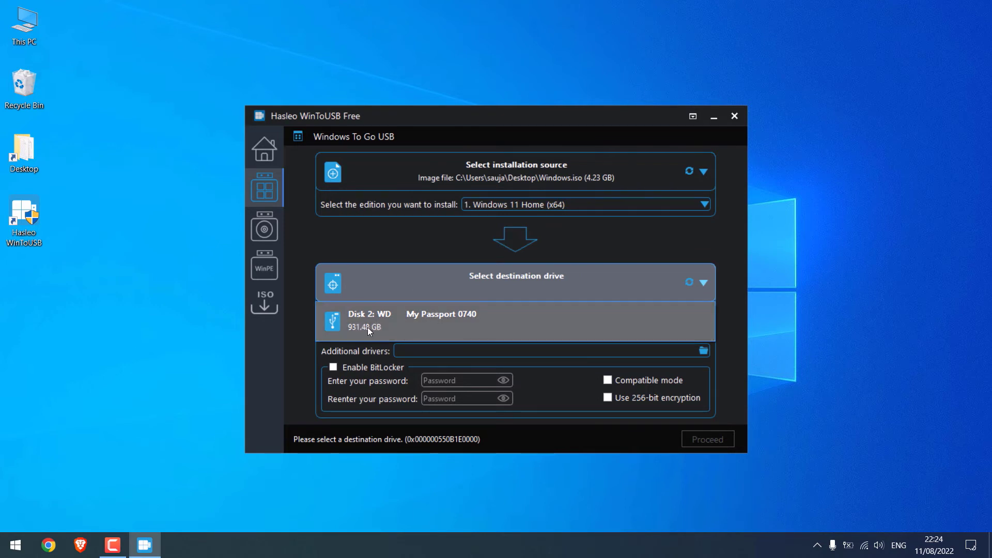
click(381, 319)
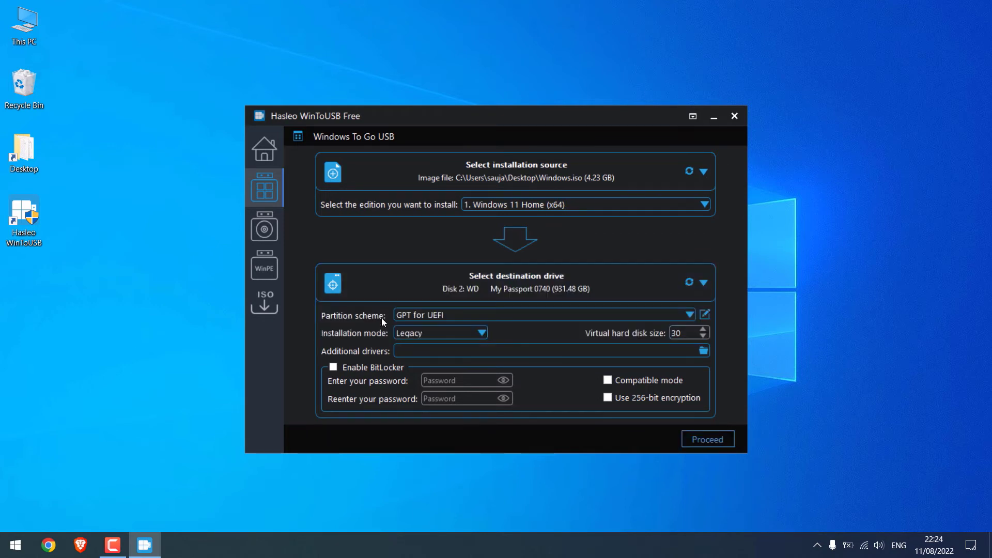
click(600, 317)
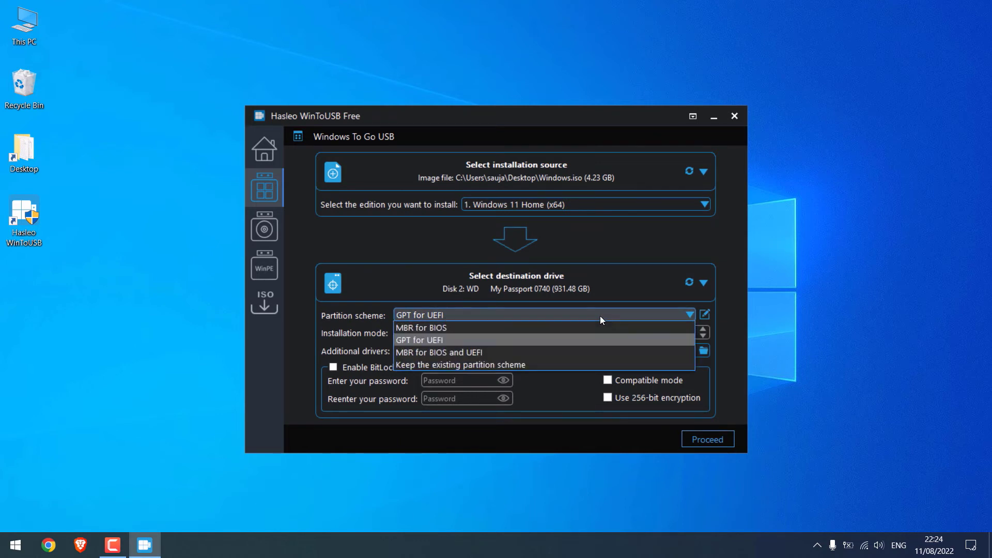
click(528, 342)
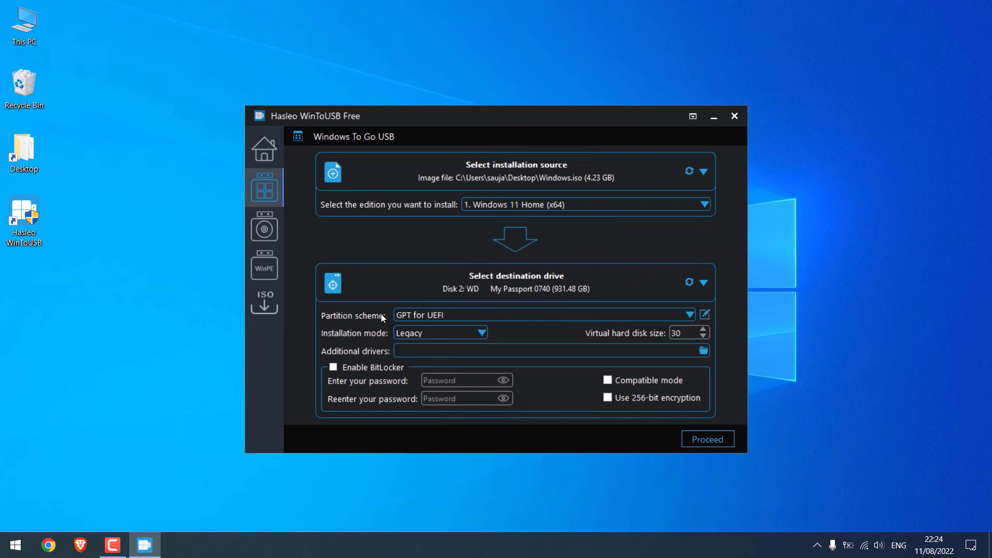
click(15, 546)
text(sys)
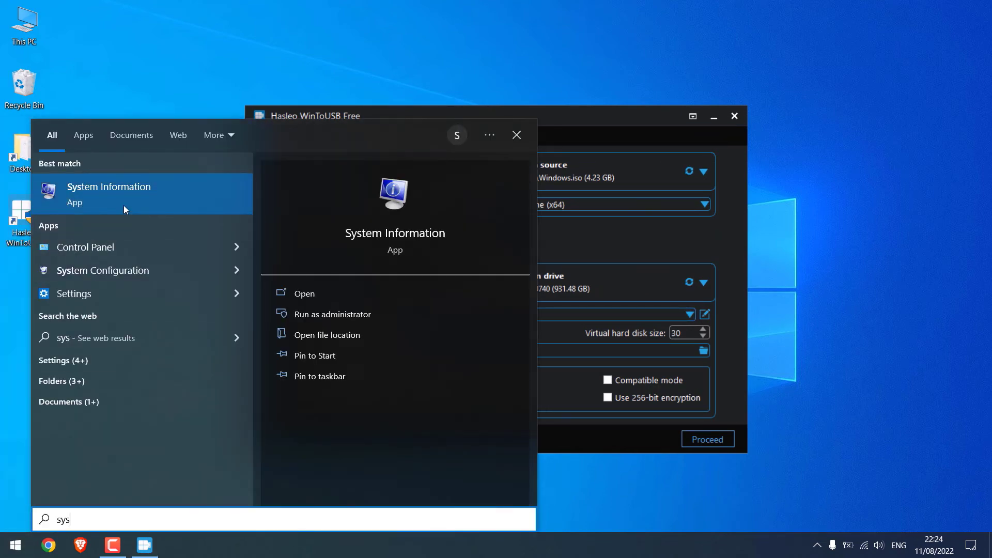
click(126, 187)
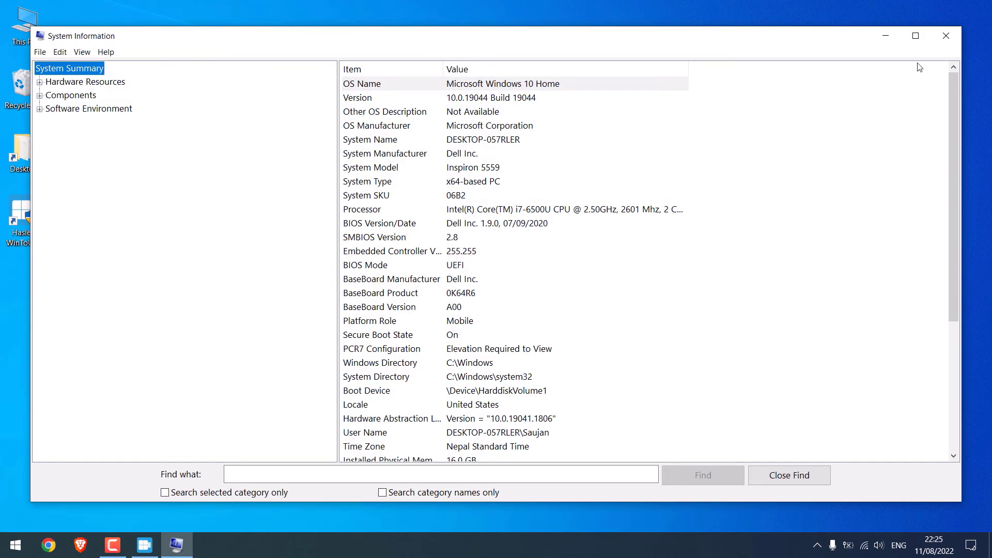
click(946, 32)
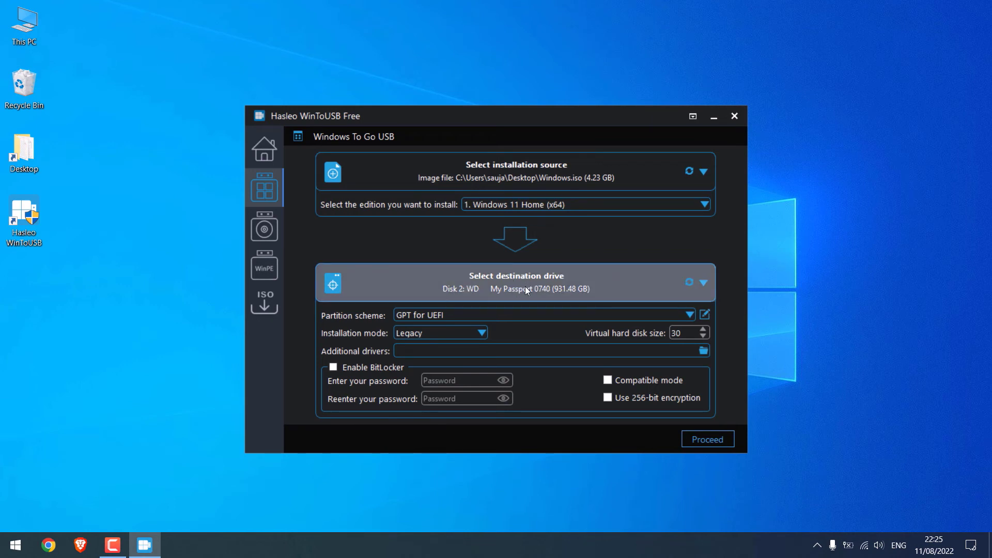
Proceed with the install, confirm formatting WD My Passport, and finish at 100%.
click(706, 441)
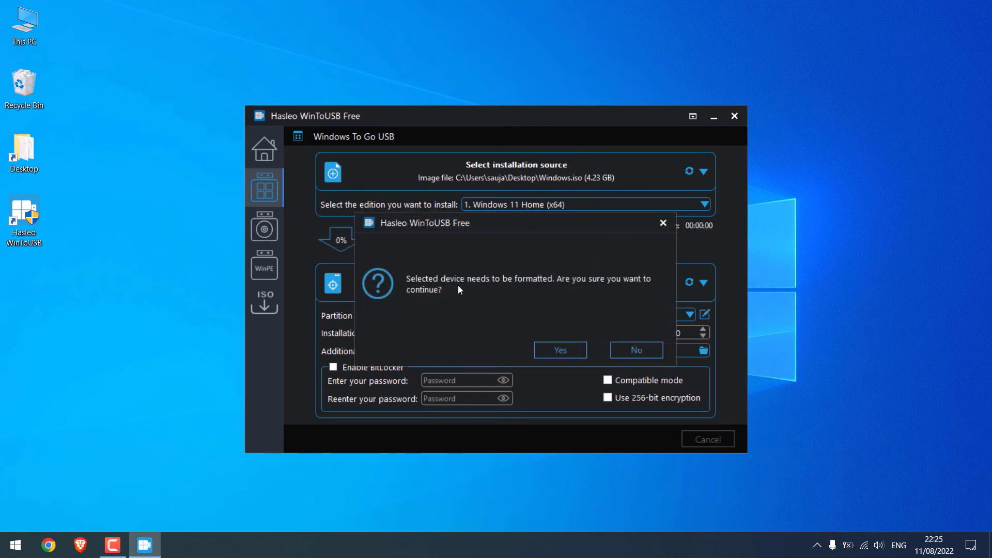
click(561, 350)
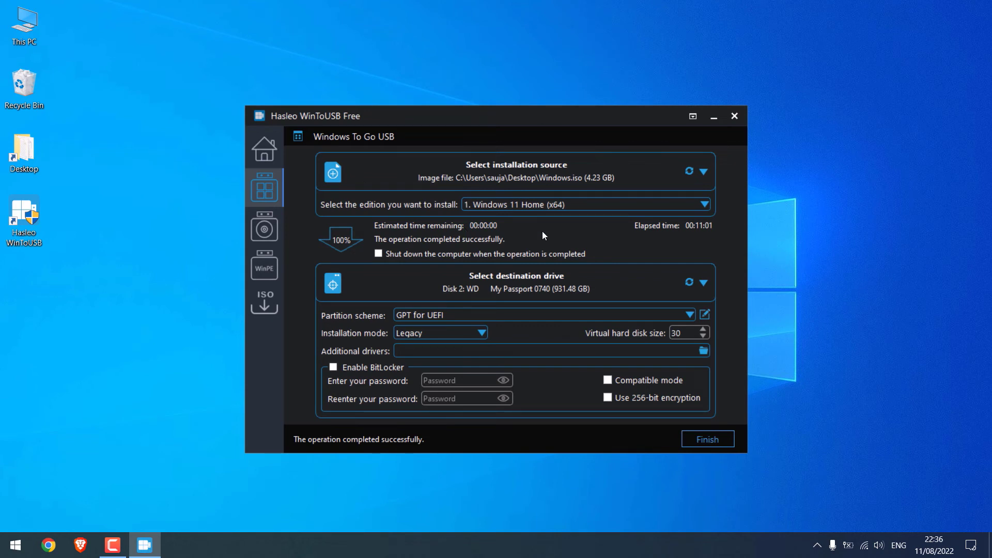
click(718, 441)
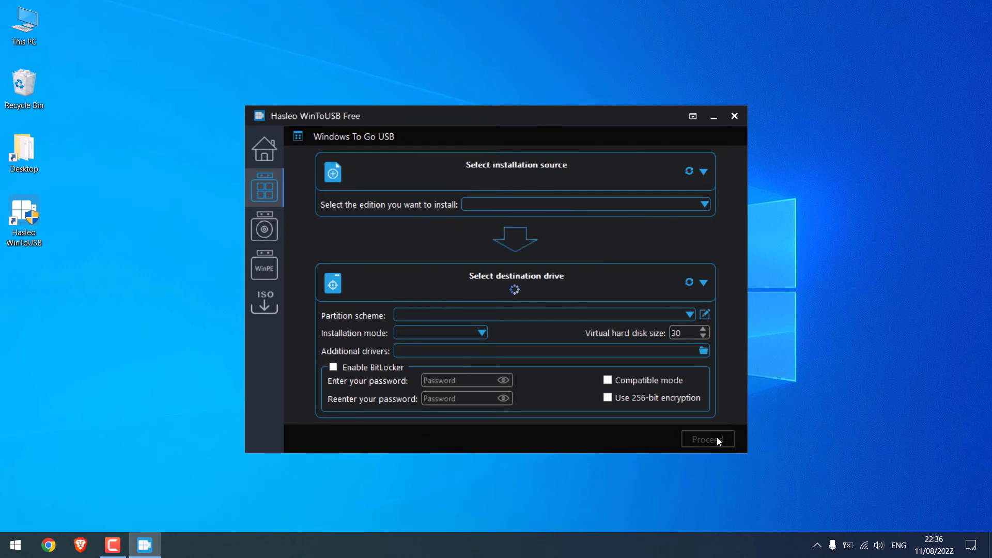
click(735, 116)
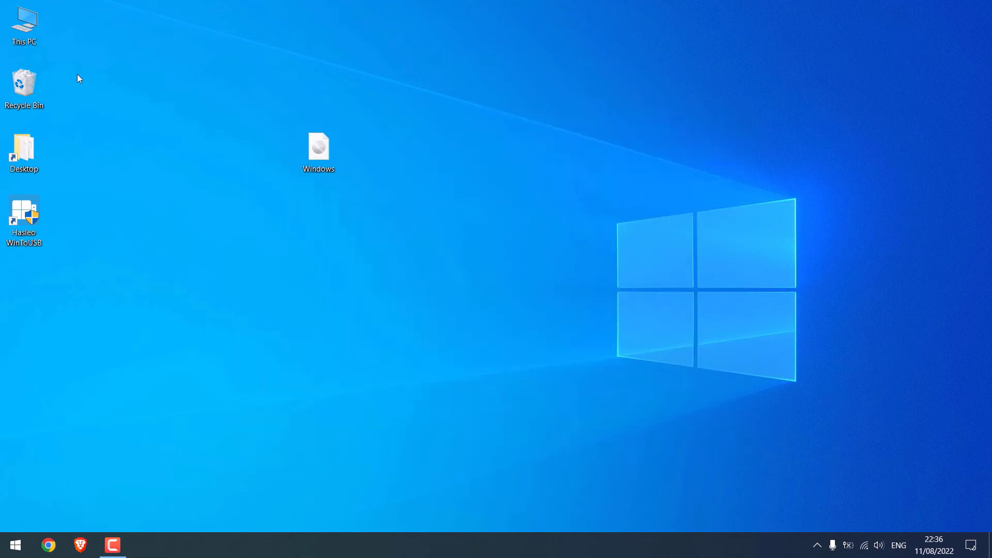
double_click(24, 23)
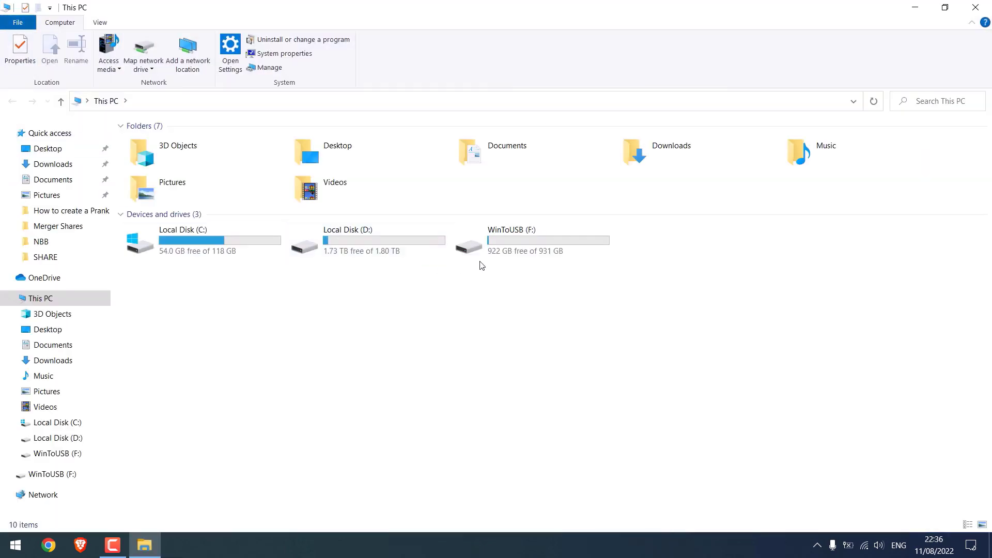
double_click(510, 244)
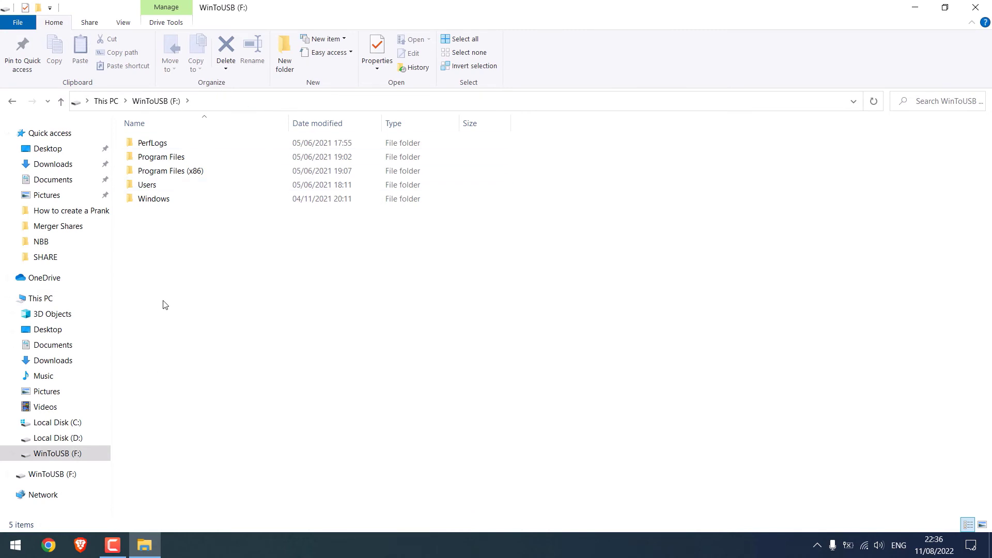
double_click(162, 198)
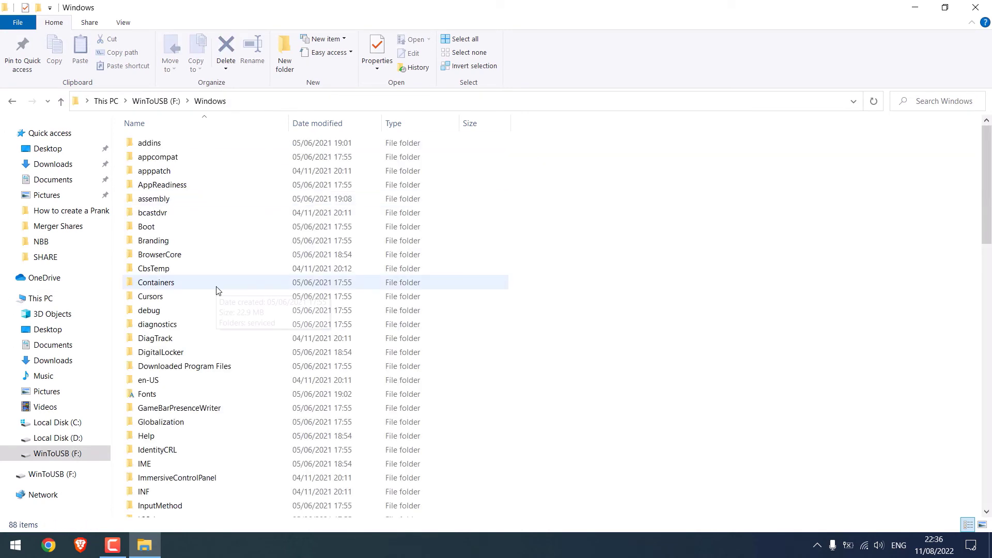
double_click(12, 100)
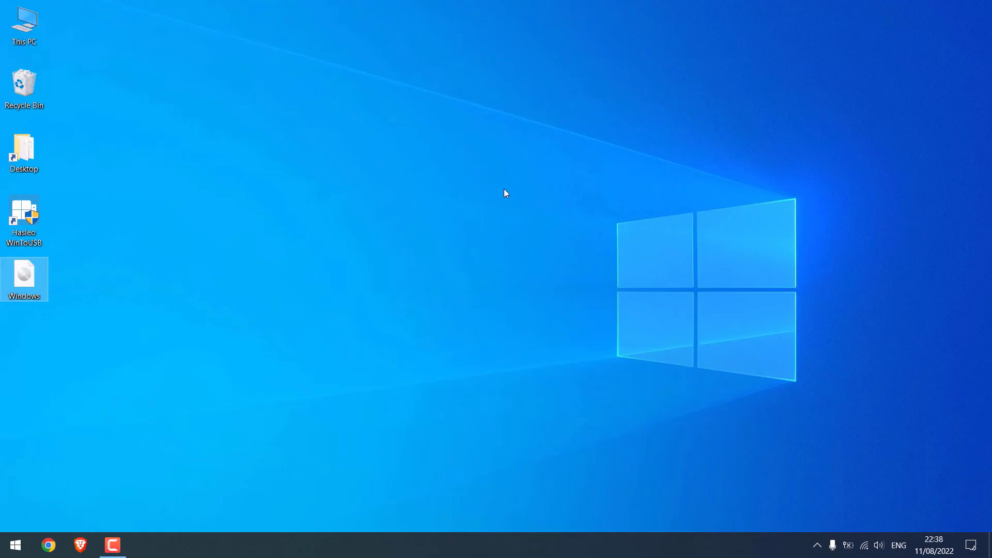
Shut down Windows 10 from the Start menu's power options.
click(16, 545)
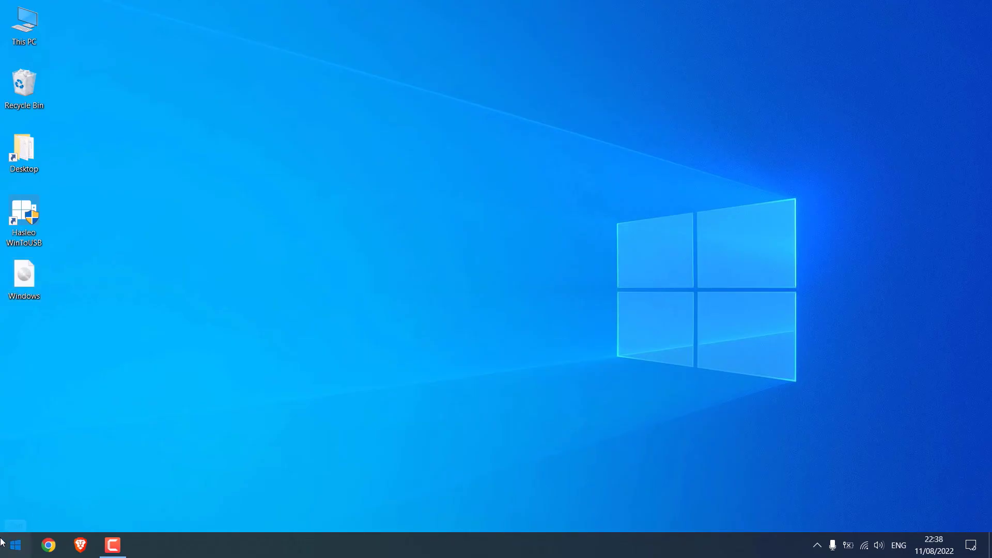
click(17, 519)
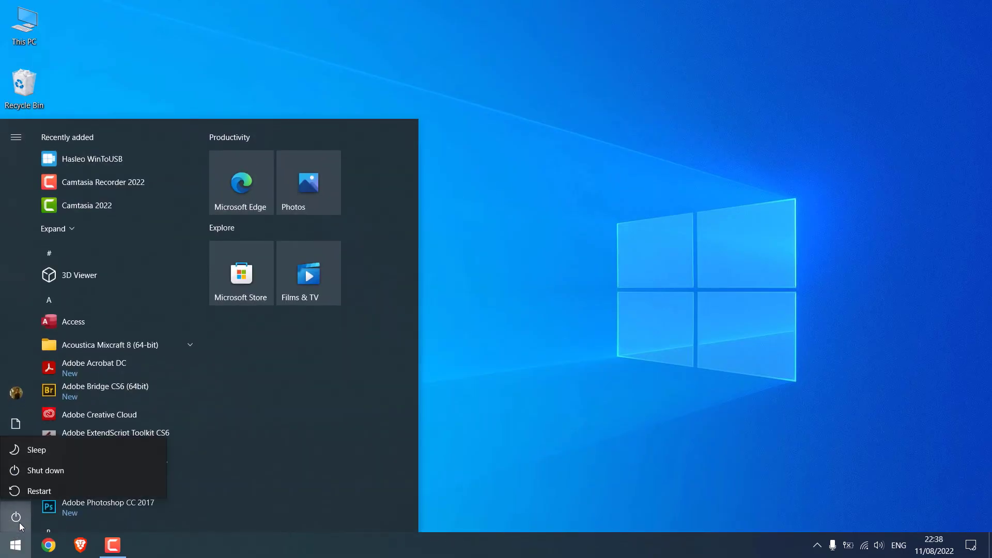
click(58, 466)
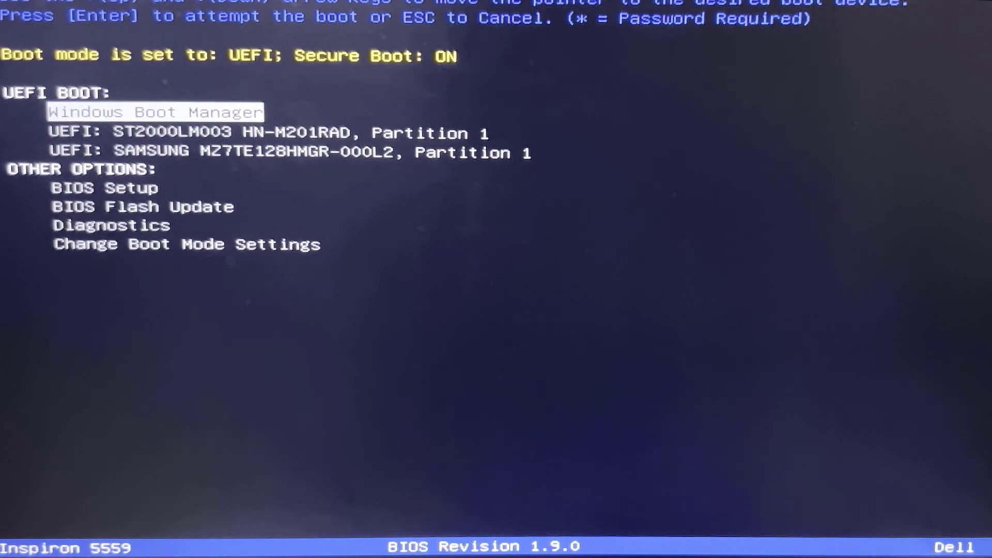
Select the UEFI ST2000LM003 external drive in the Dell boot menu to boot from it.
key(Down)
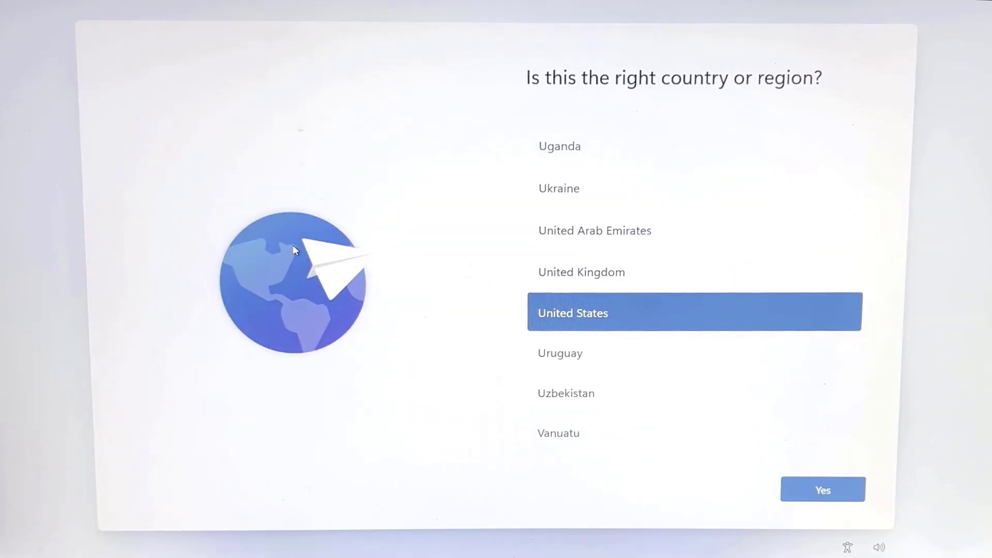
Confirm United States as the region, accept the suggested keyboard layout, and skip a second layout.
click(792, 492)
click(795, 493)
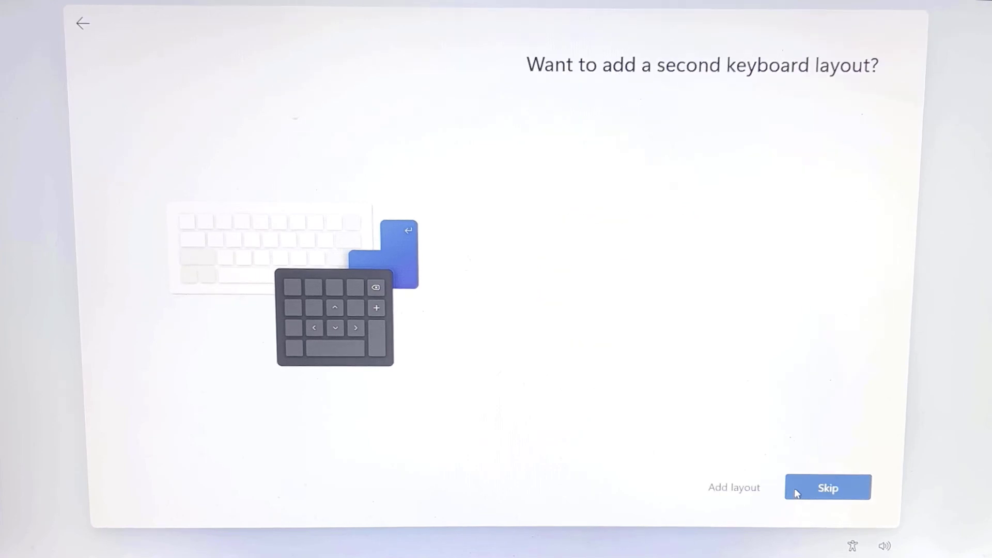
click(806, 490)
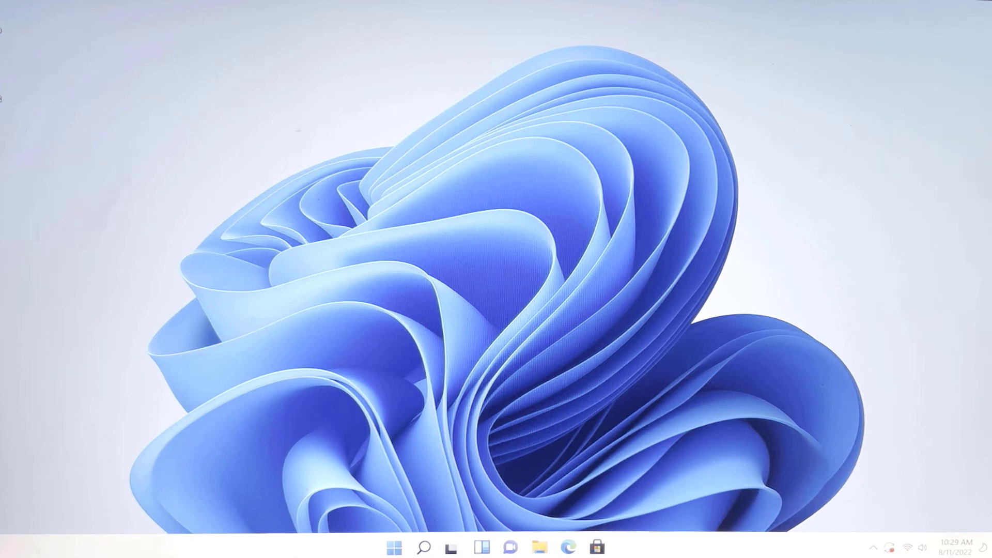
key(super)
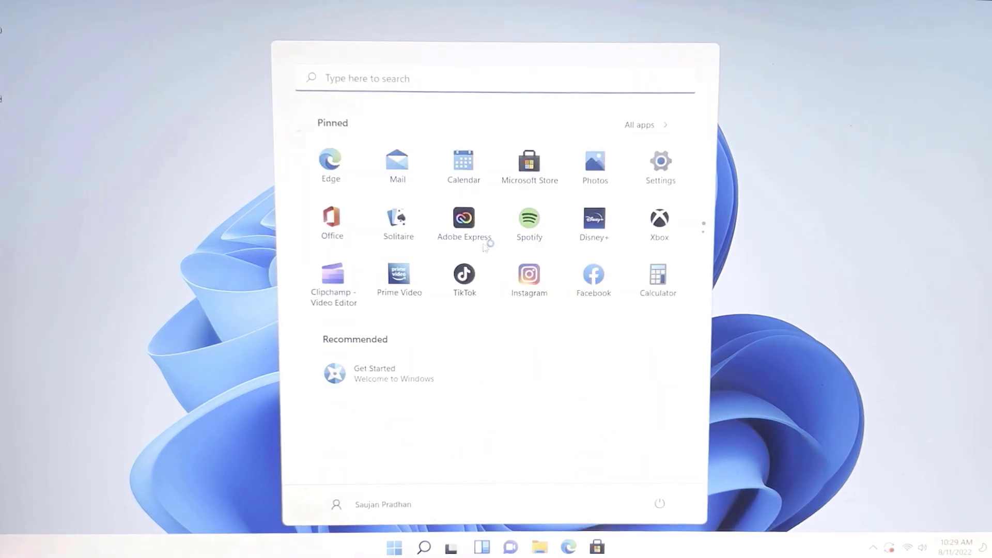
key(super)
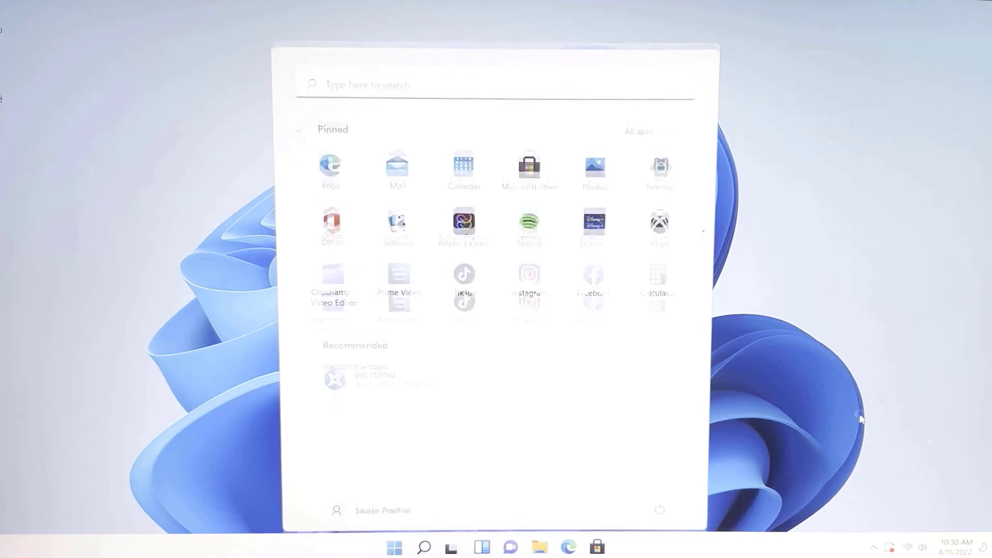